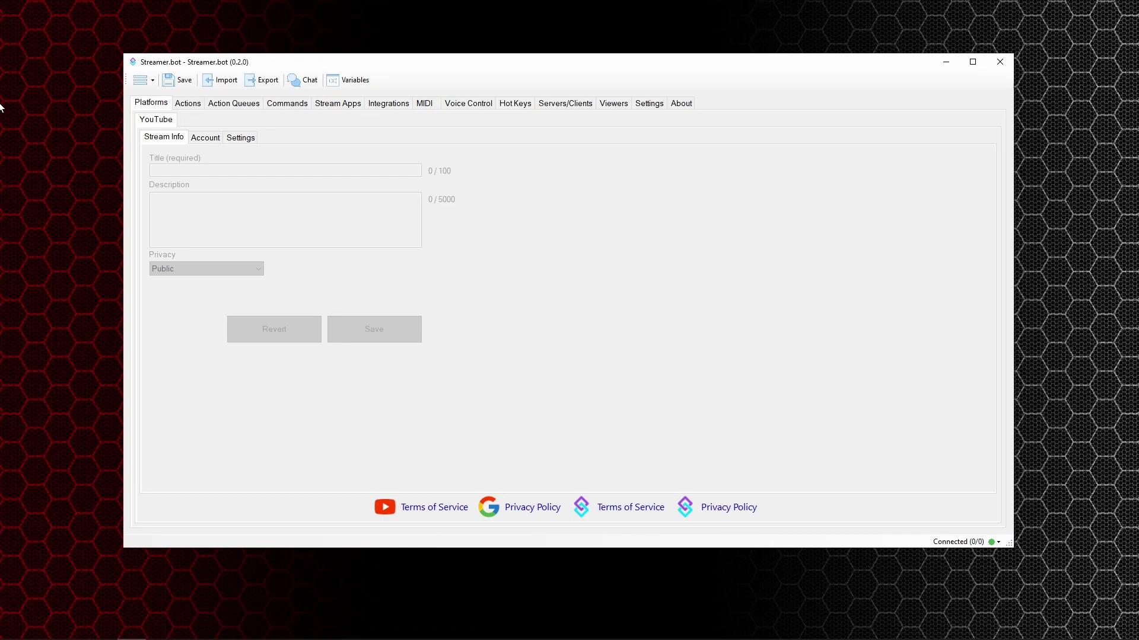
Add a timed action named 'every 15 min' with a 900-second interval under Settings > Timed Actions.
click(649, 103)
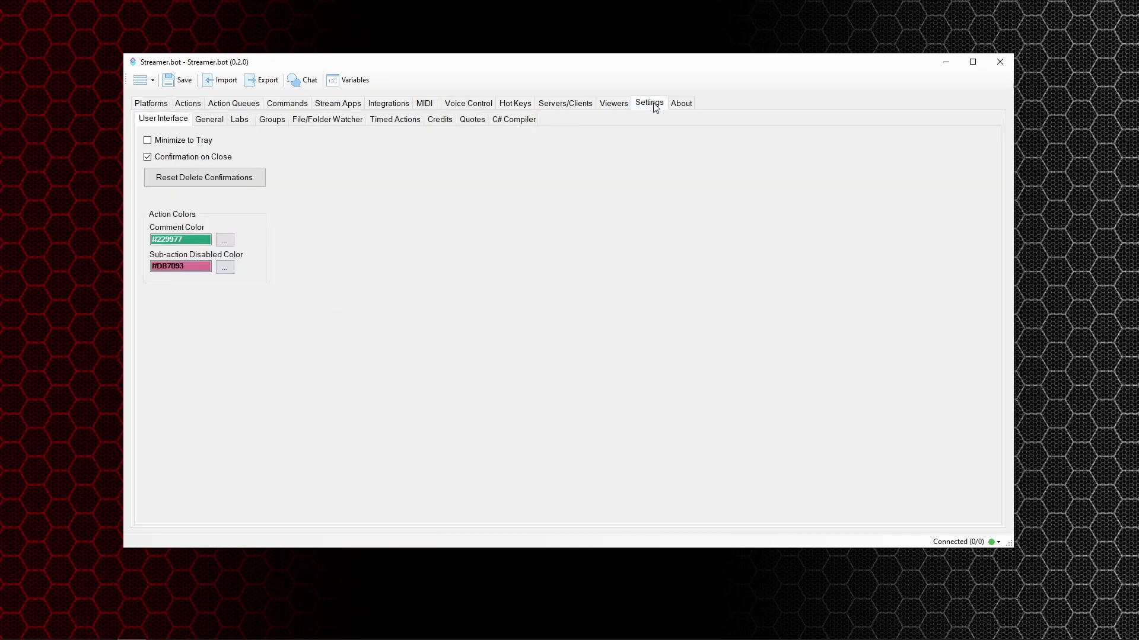
click(393, 121)
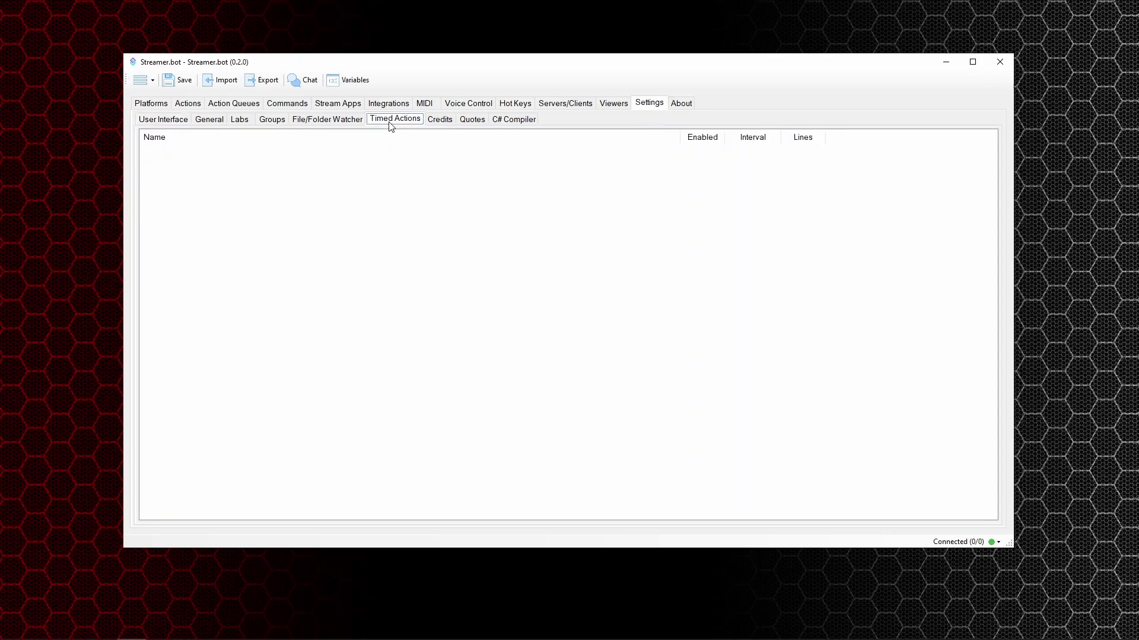
right_click(208, 178)
click(233, 187)
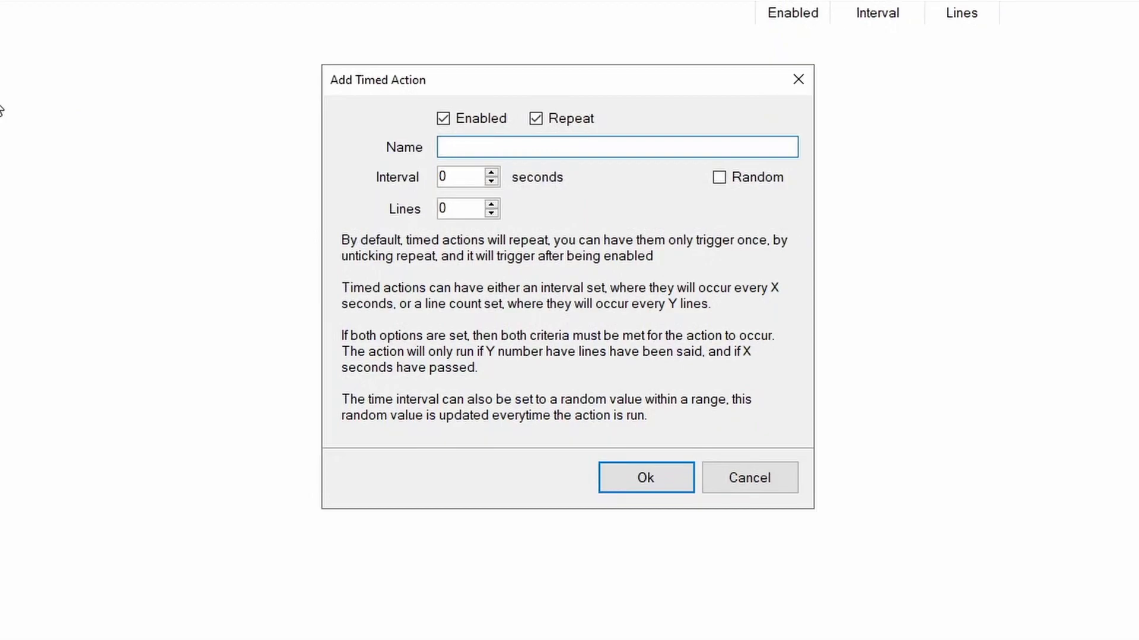
text(every 15 min)
double_click(455, 175)
text(900)
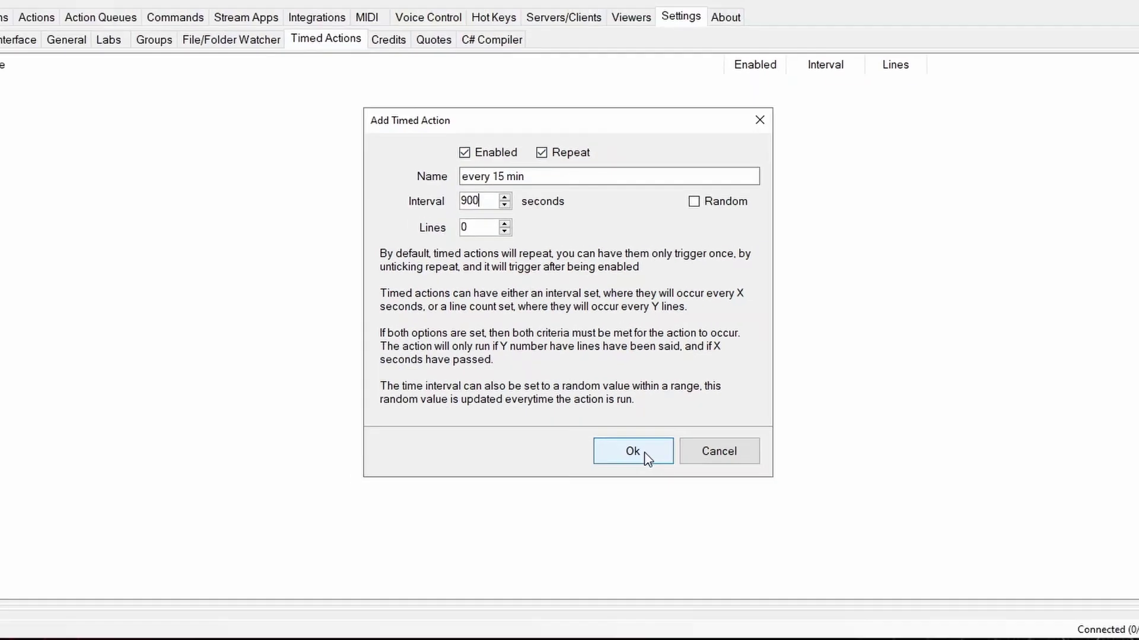
click(646, 456)
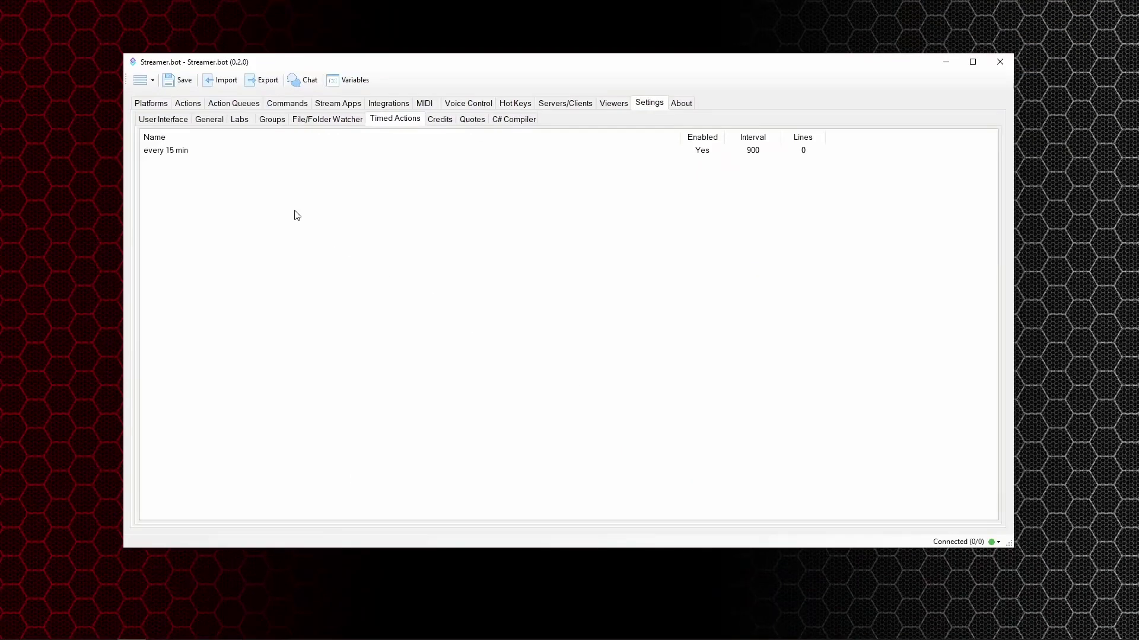
Add a timed action named 'every 10 min' with a 600-second interval.
right_click(102, 131)
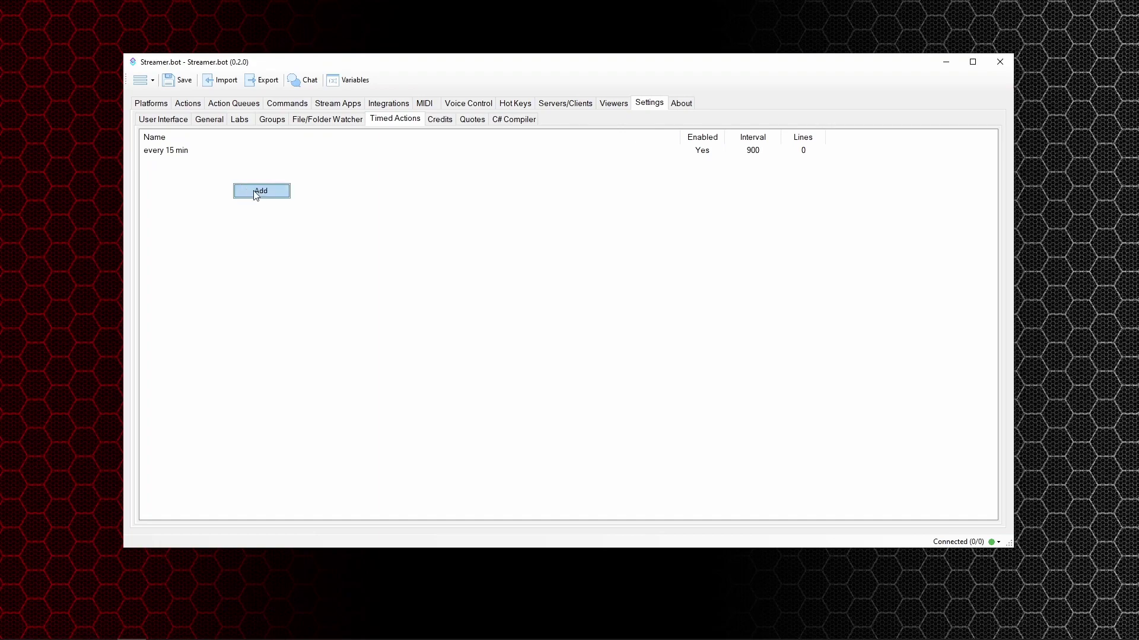
click(256, 190)
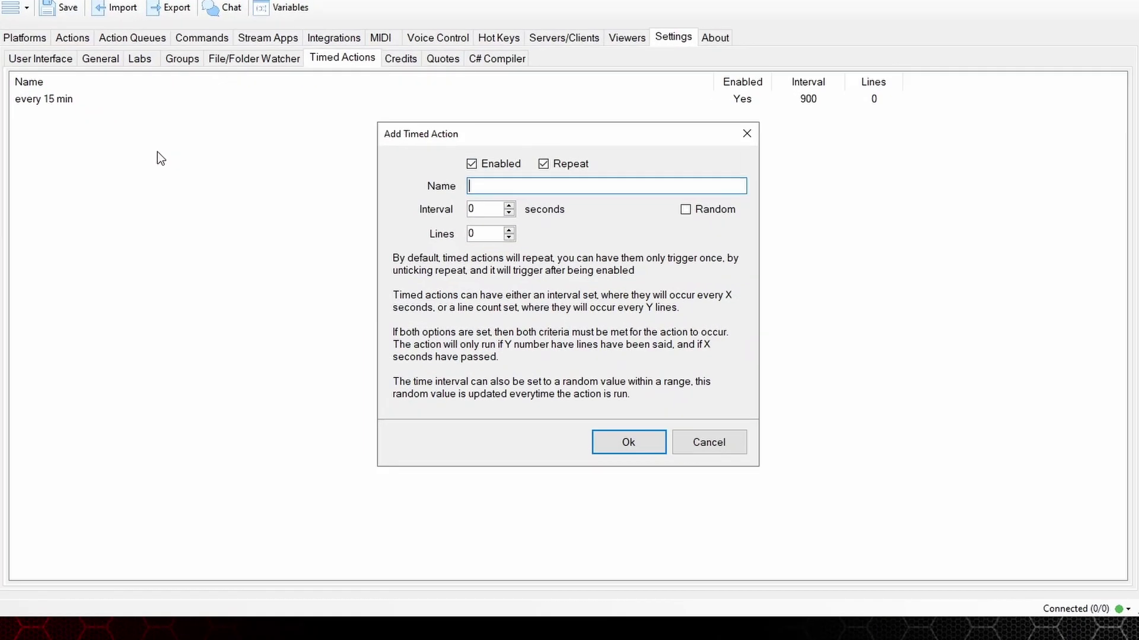
text(every)
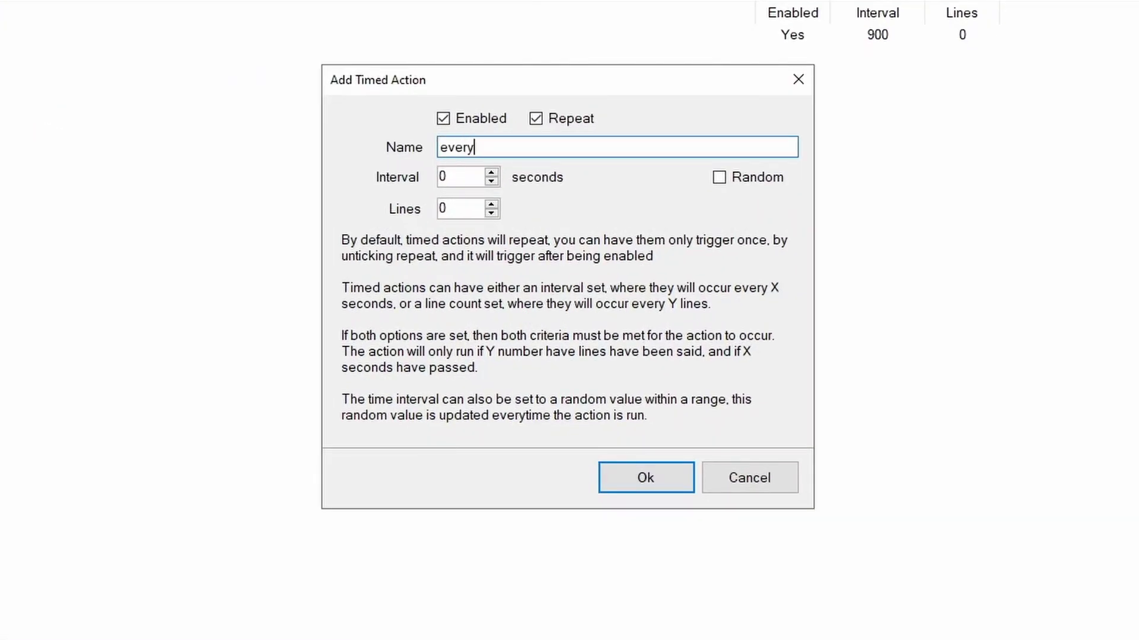
text( 10 min)
double_click(444, 178)
text(60)
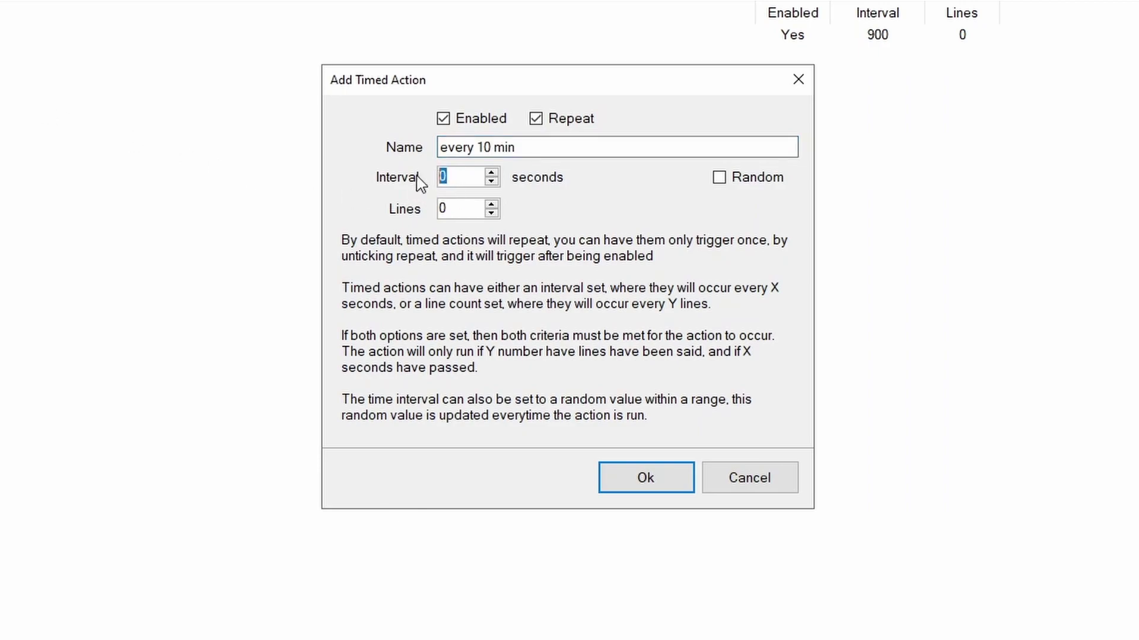
text(0)
click(647, 484)
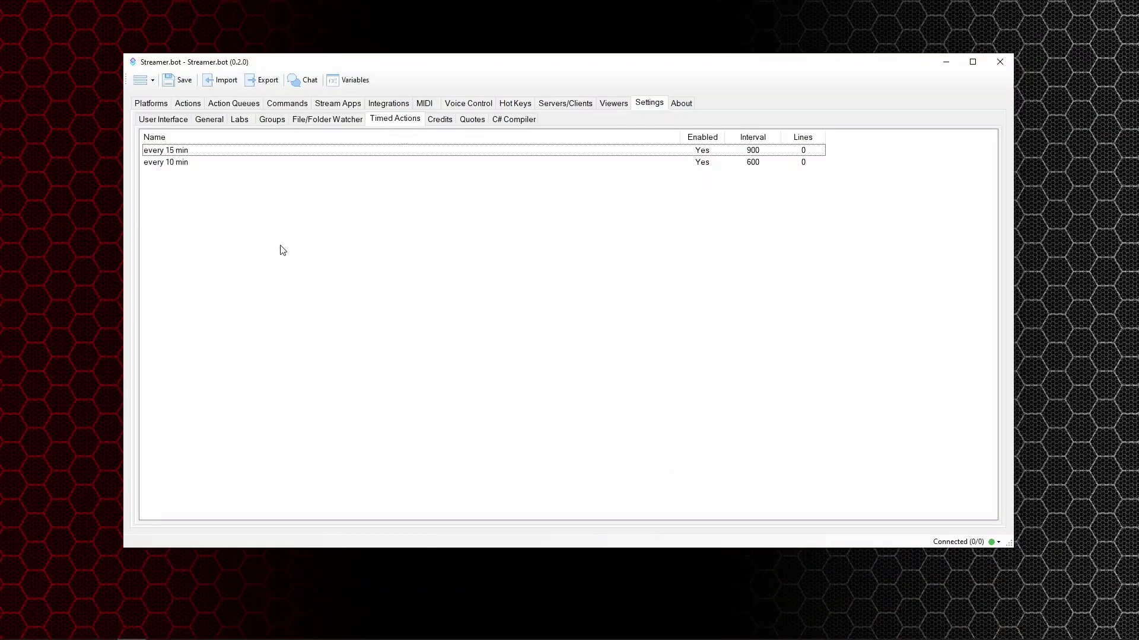
Start a third timed action named 'every 5 min' with a 300-second interval.
right_click(209, 200)
click(221, 206)
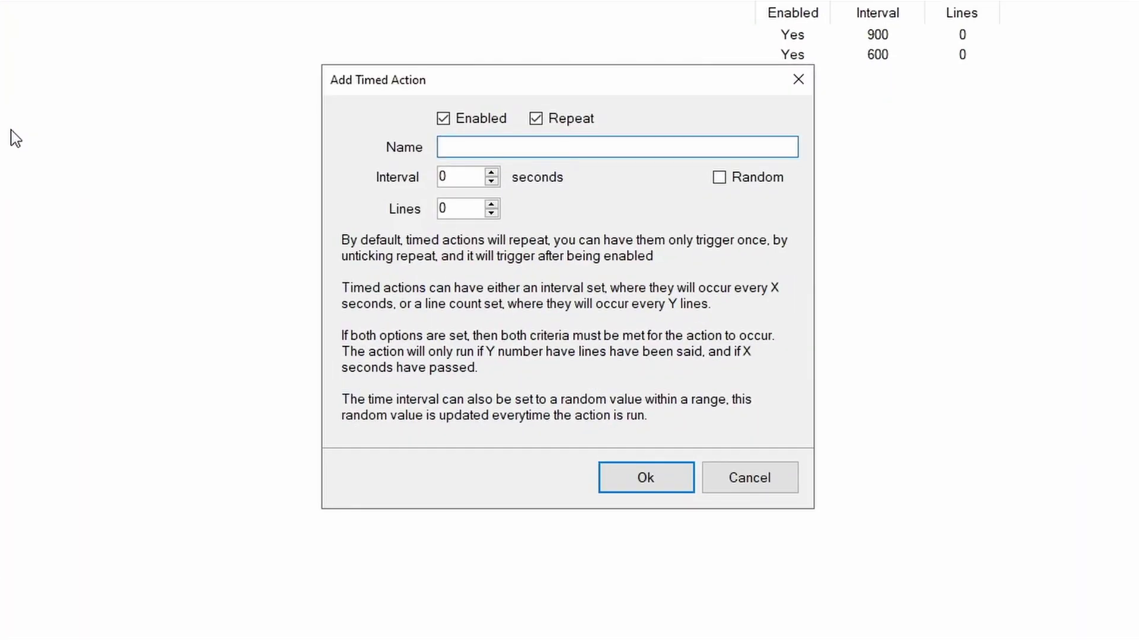
text(every 5 min)
double_click(465, 177)
text(300)
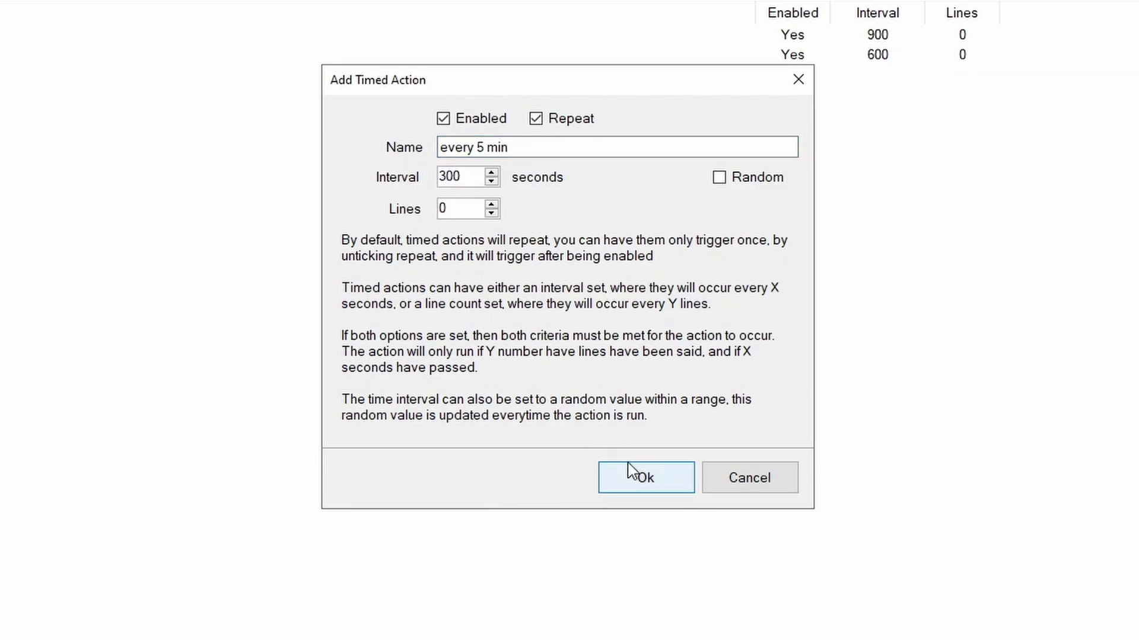
Save the 'every 5 min' timer at 300 seconds.
click(646, 482)
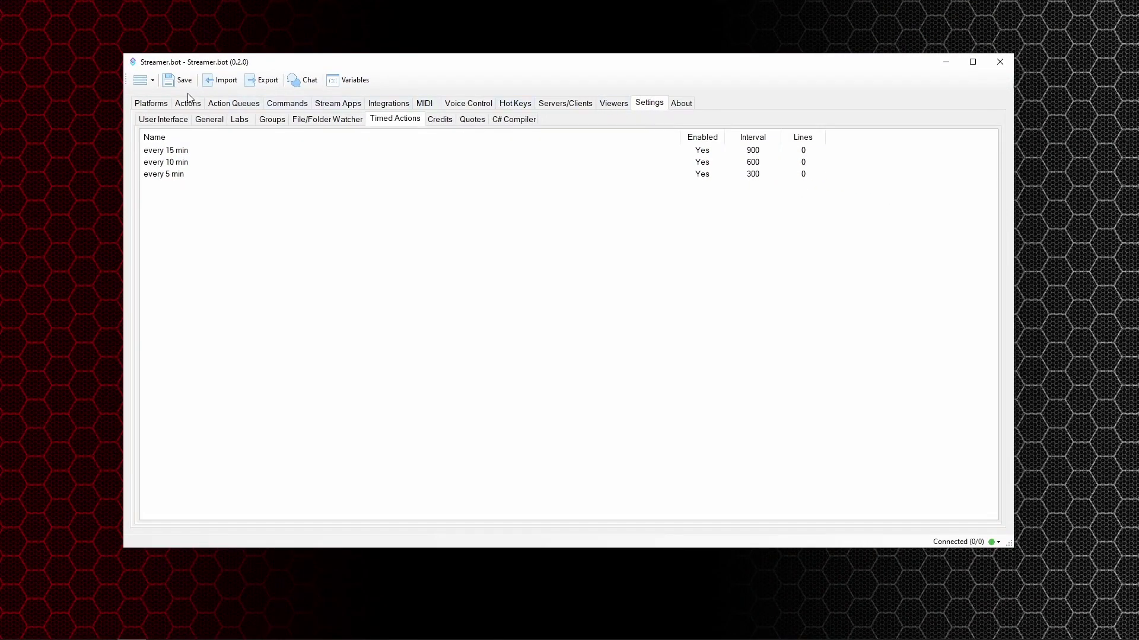
Add action 'BOT MSG - DISCORD' in group 'BOT MESSAGES' with Always Run ticked.
click(199, 106)
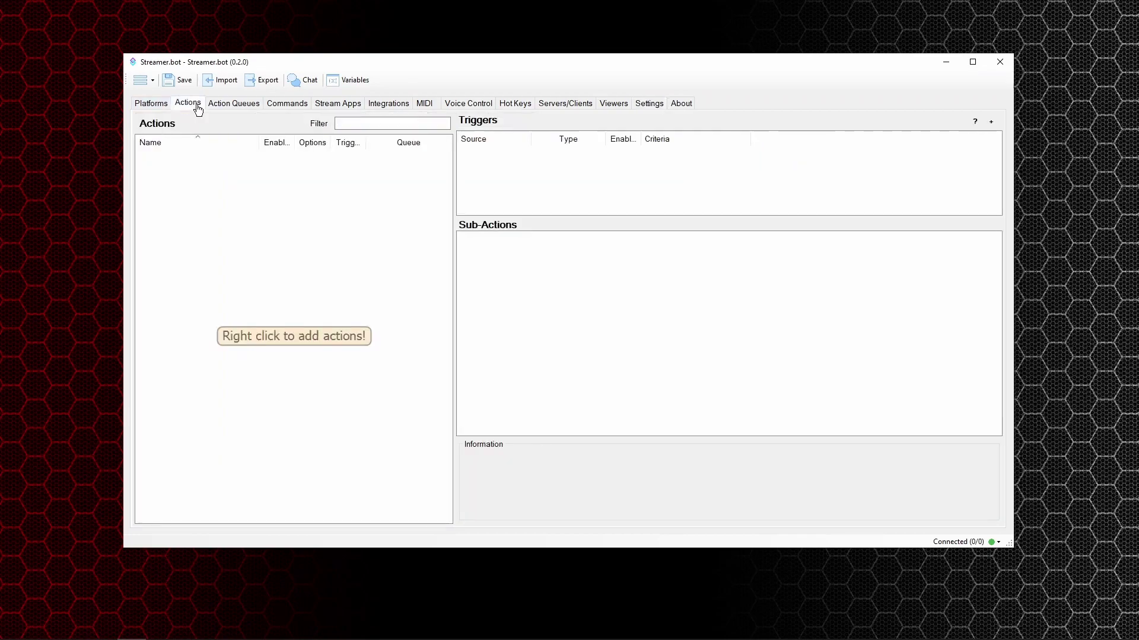
right_click(248, 204)
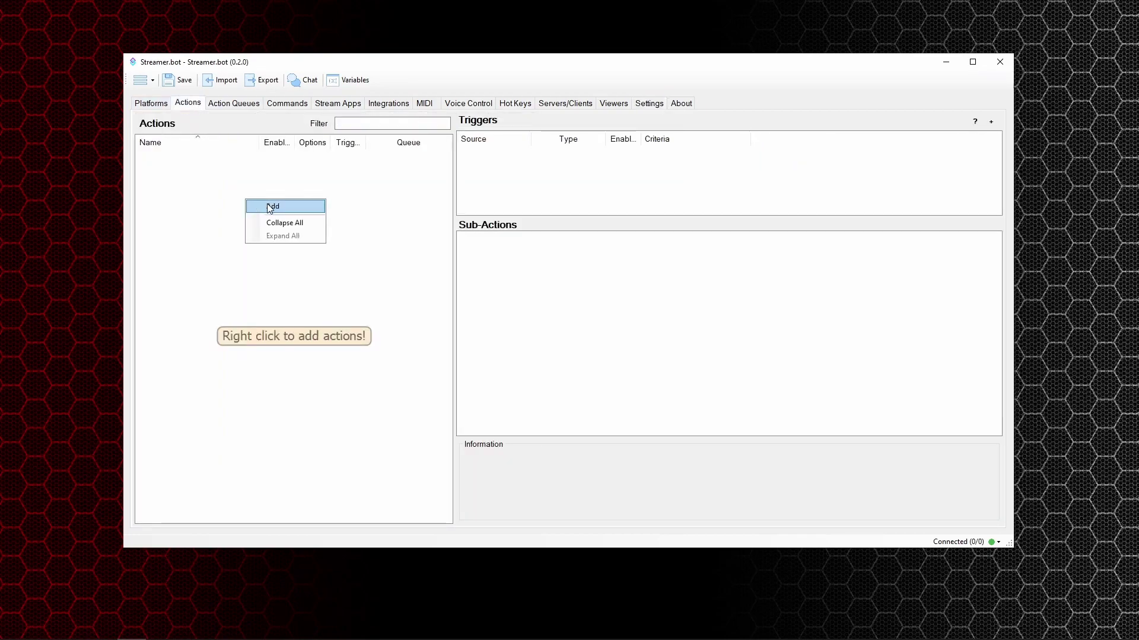
click(267, 207)
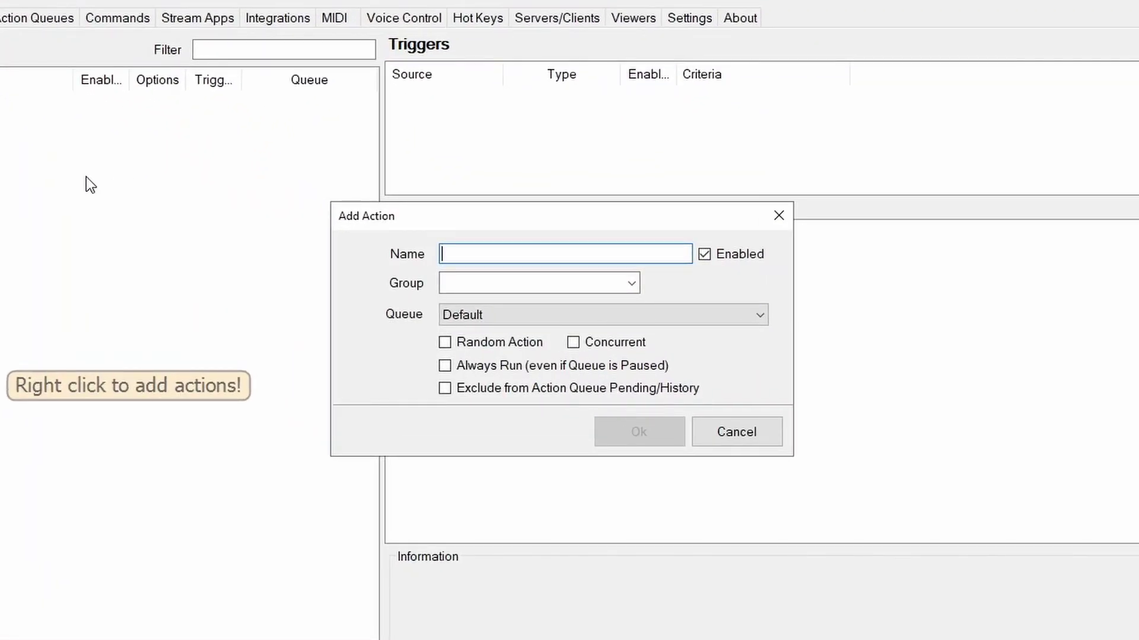
text(BO)
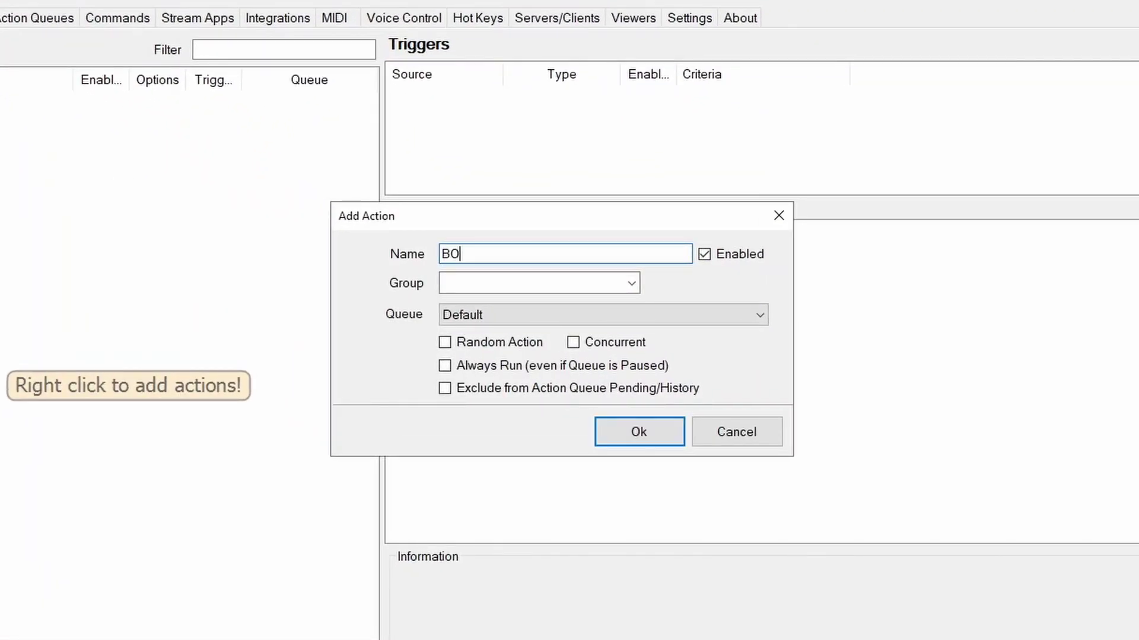
text(T MSG - DISCORD)
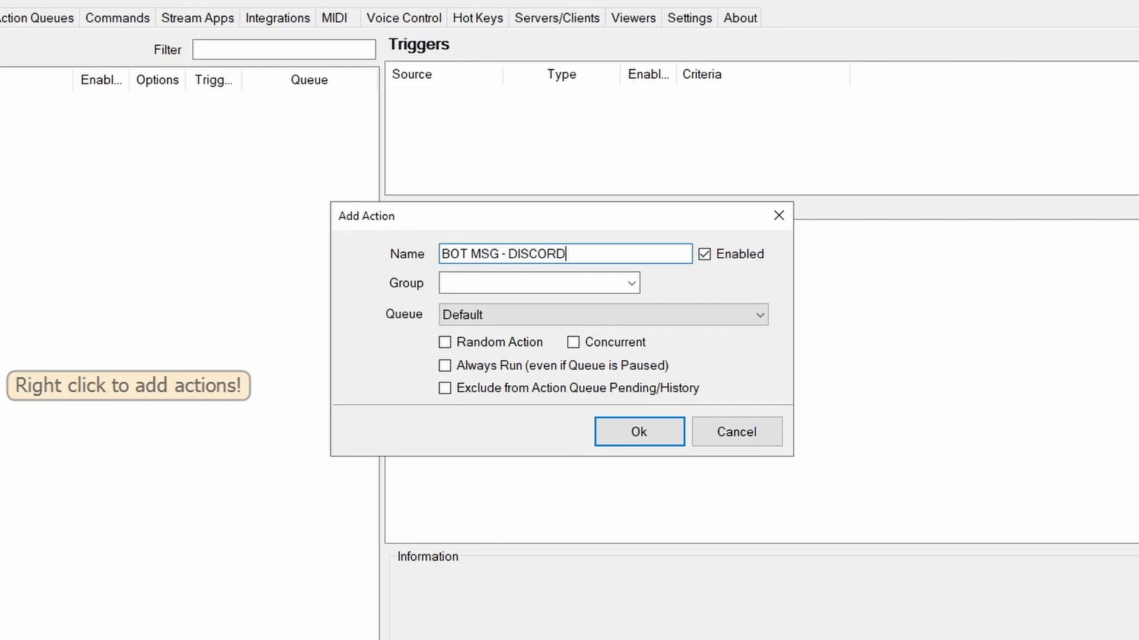
click(446, 286)
click(459, 280)
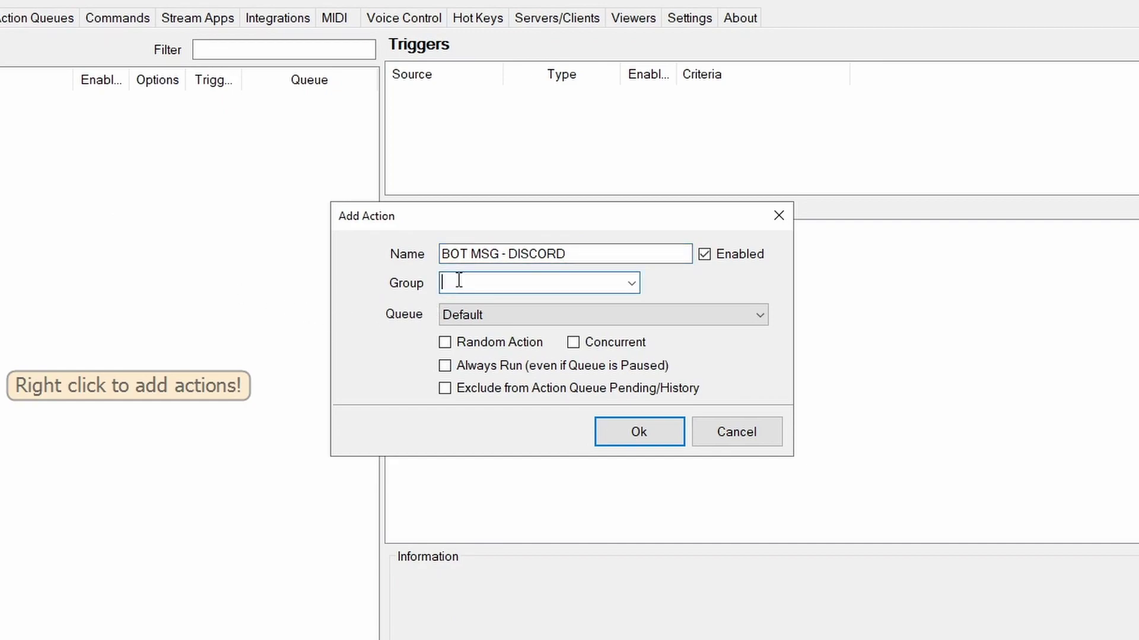
text(BOT MESSAGES)
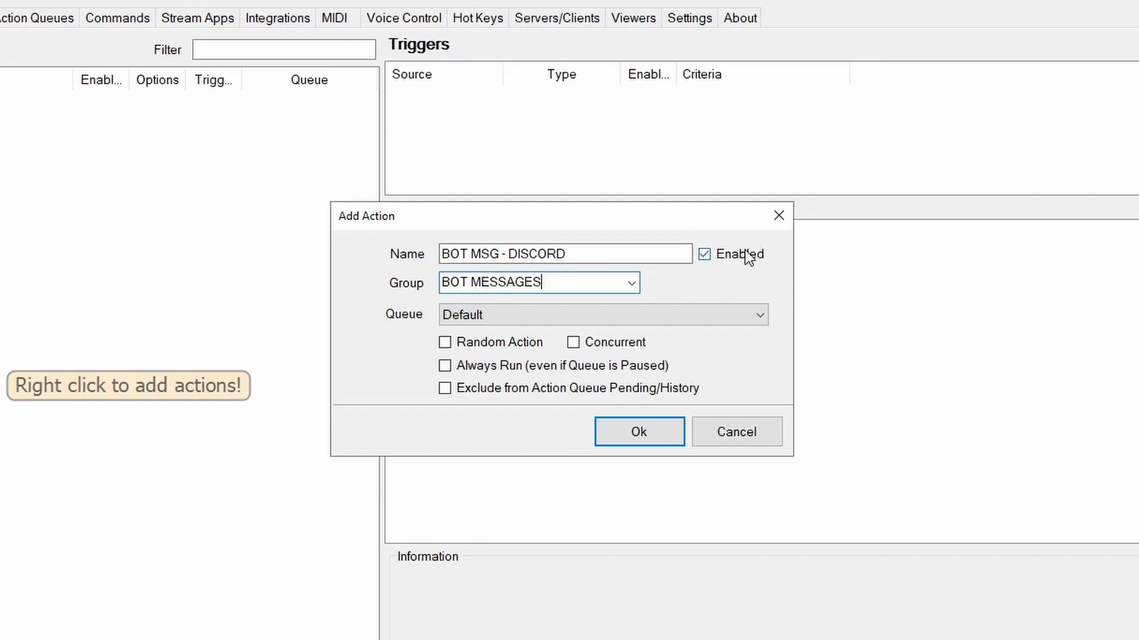
click(444, 366)
click(606, 431)
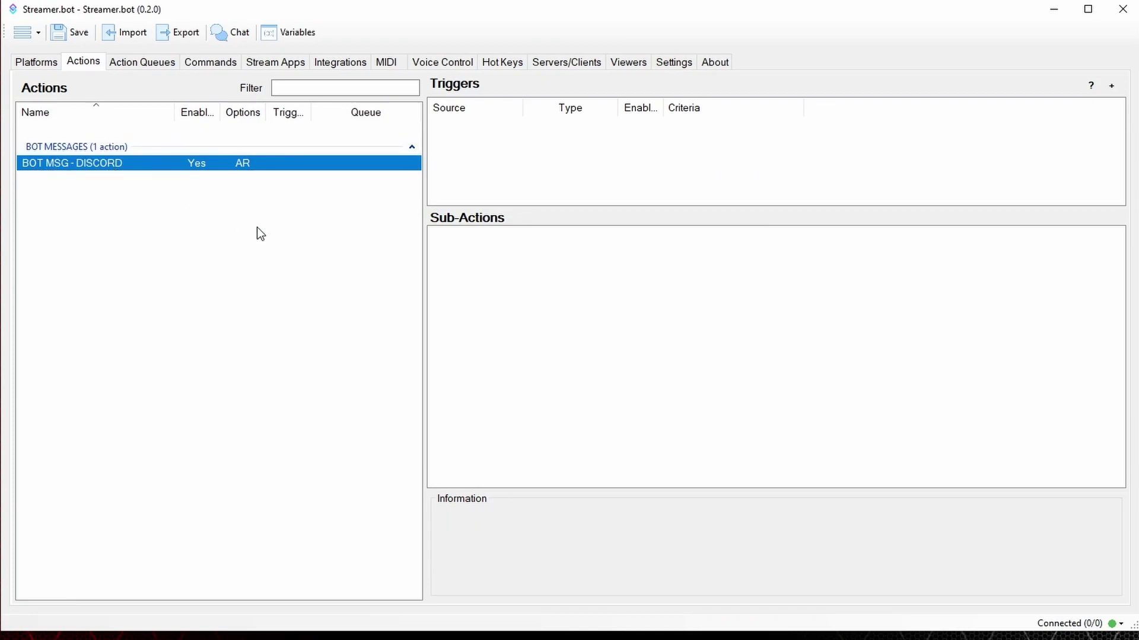
Add a YouTube Send Message to Channel sub-action, as Broadcaster, with the pasted Discord invite.
right_click(488, 270)
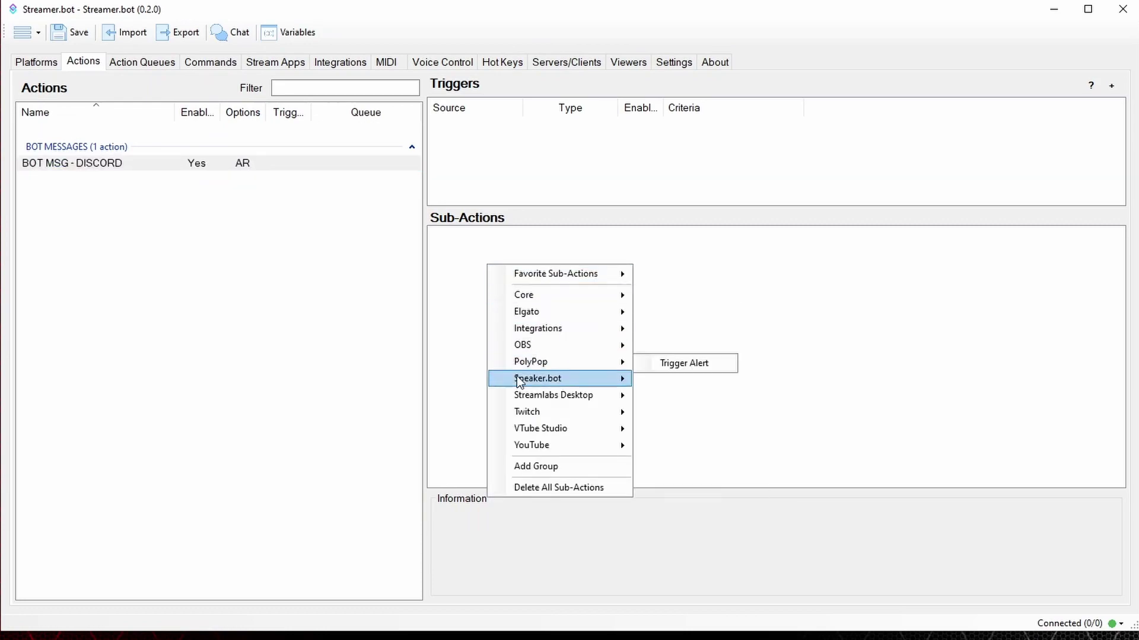
mouse_move(573, 445)
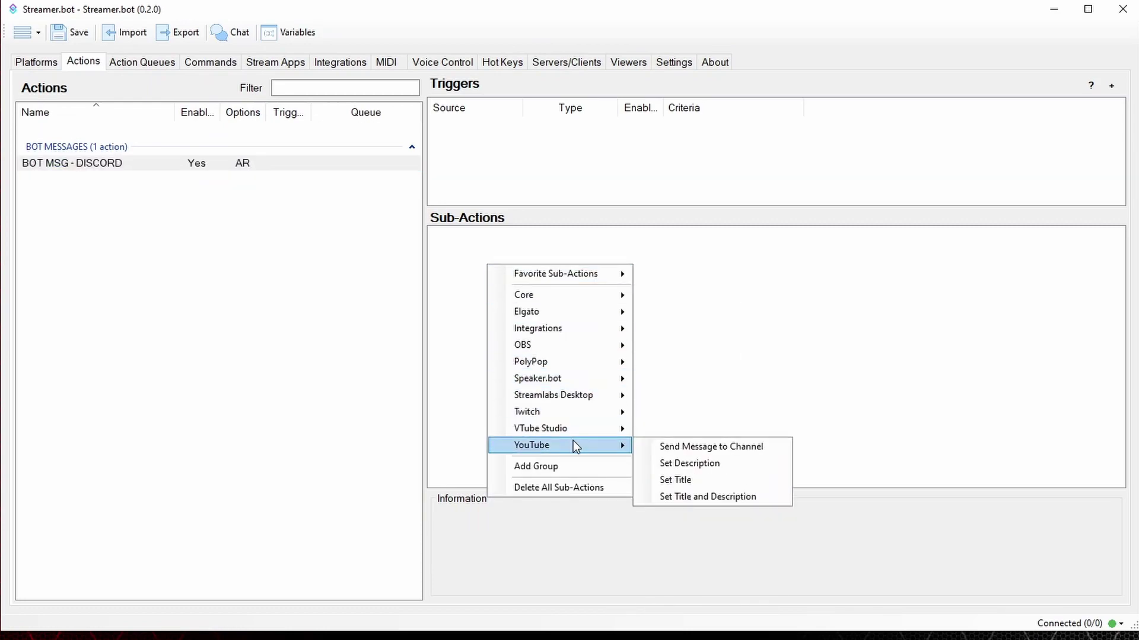
click(685, 449)
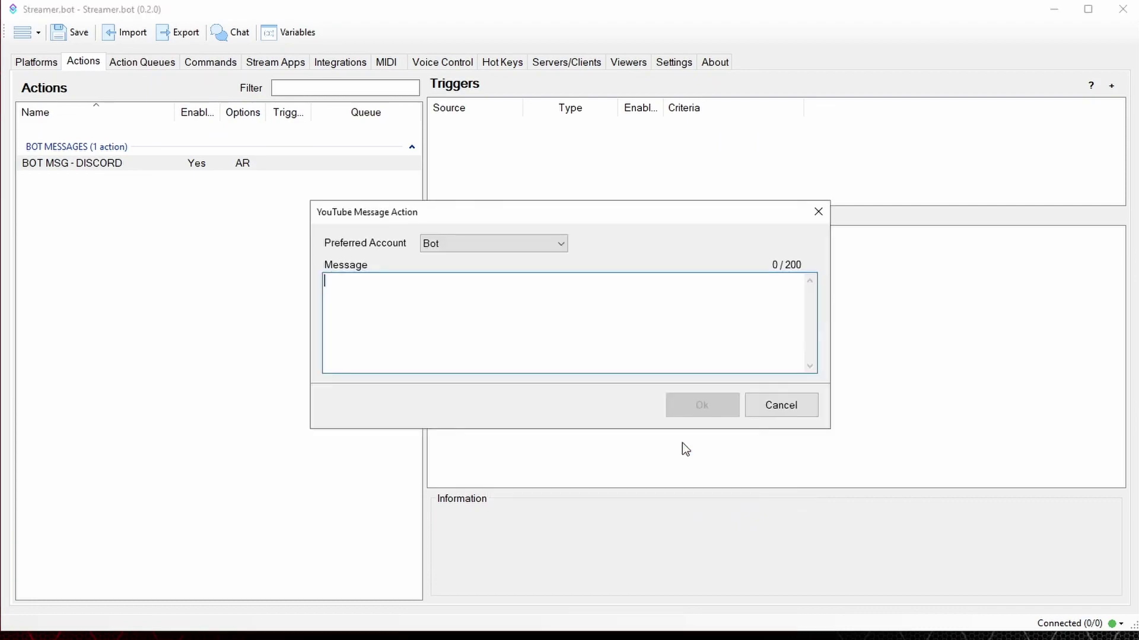
click(457, 255)
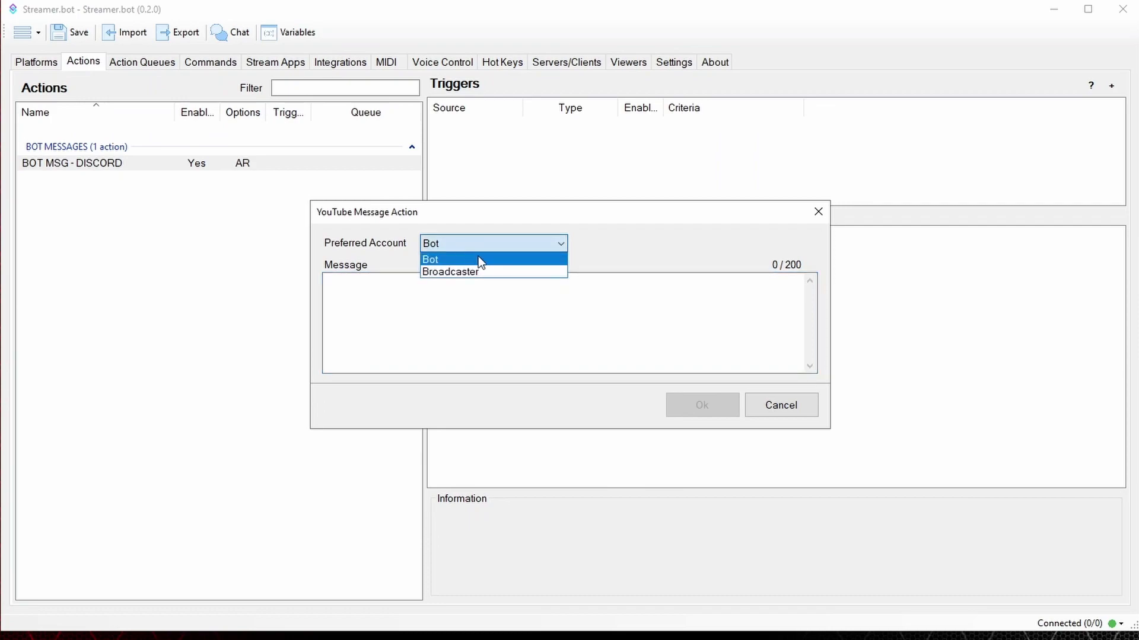
click(506, 272)
click(456, 292)
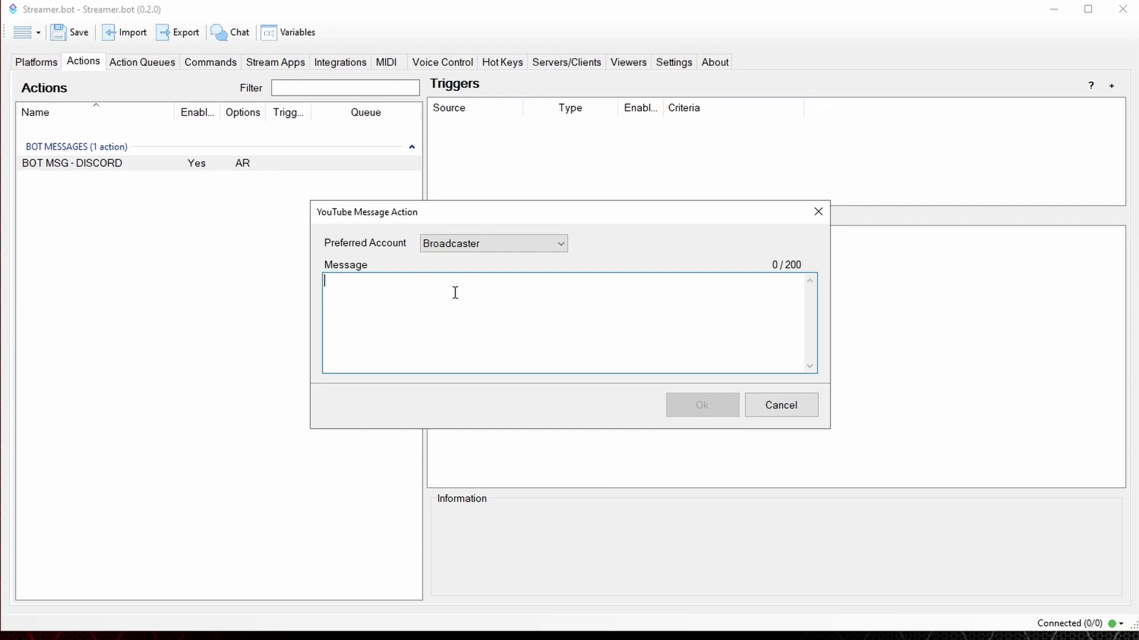
text(Why not join the Discord Server - https://discord.com/invite/KgfvzS3HUW)
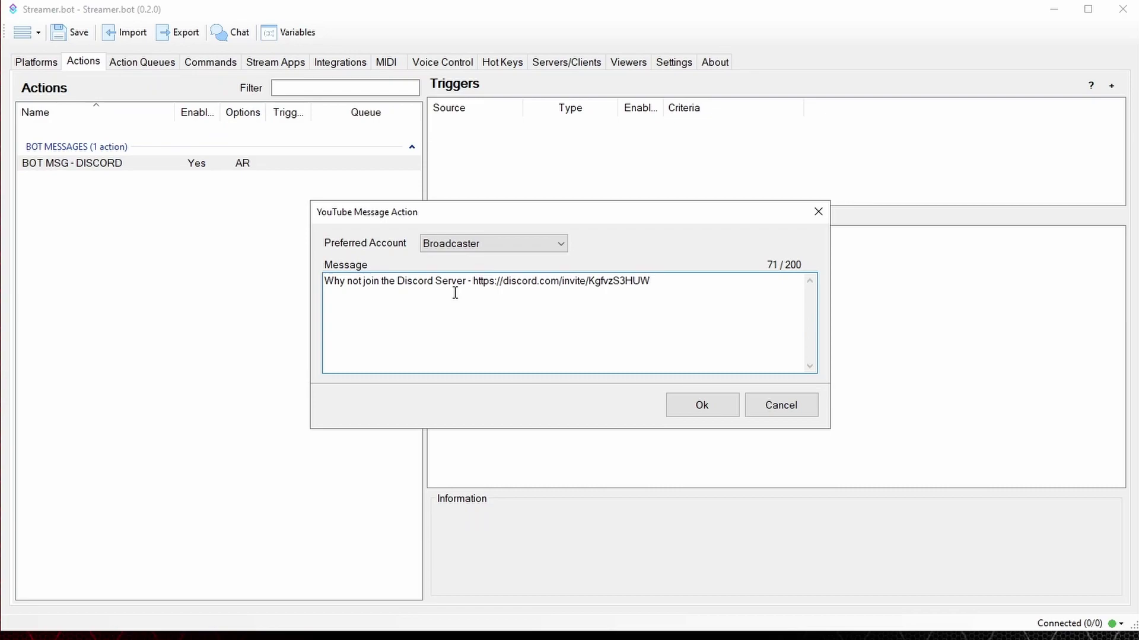
click(724, 405)
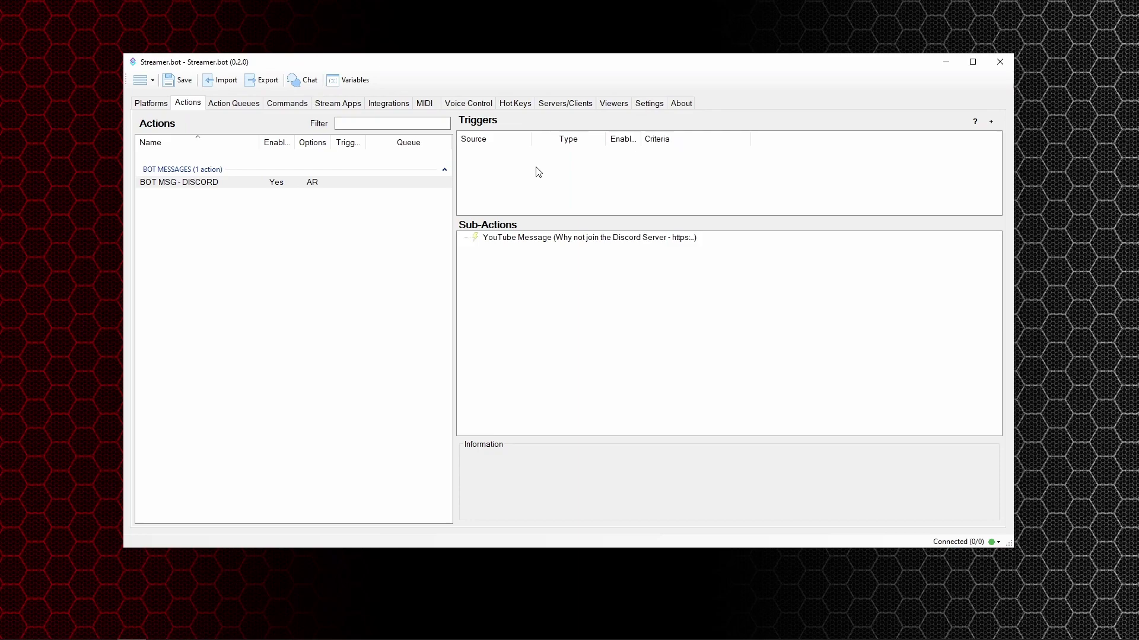
Add a Timed Actions trigger to BOT MSG - DISCORD using the 'every 15 min' timer.
right_click(535, 168)
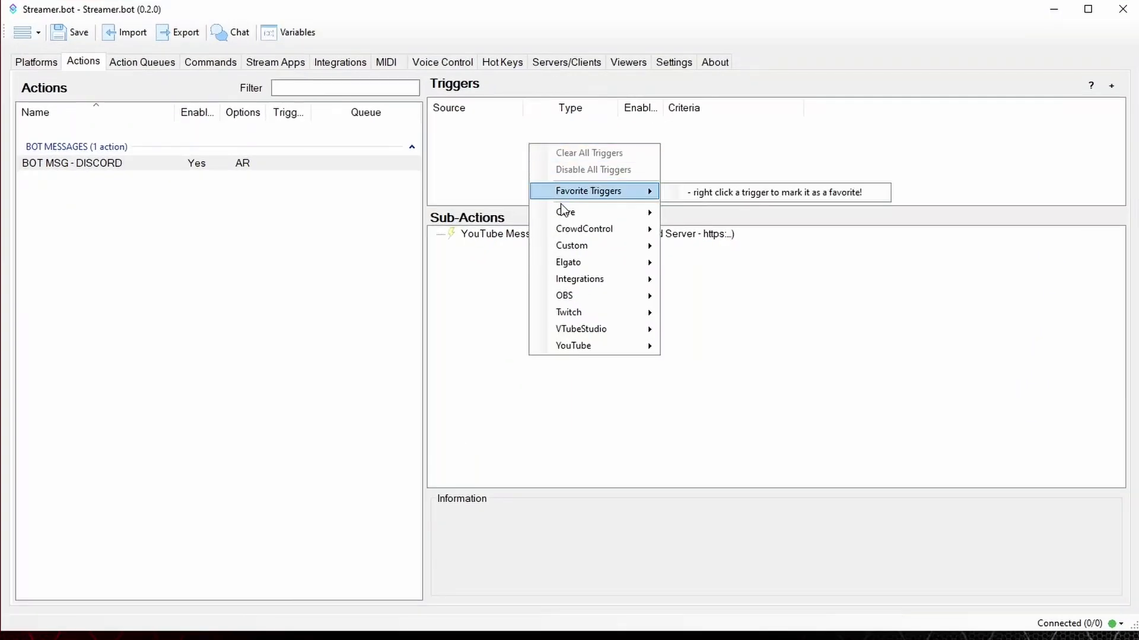
mouse_move(585, 220)
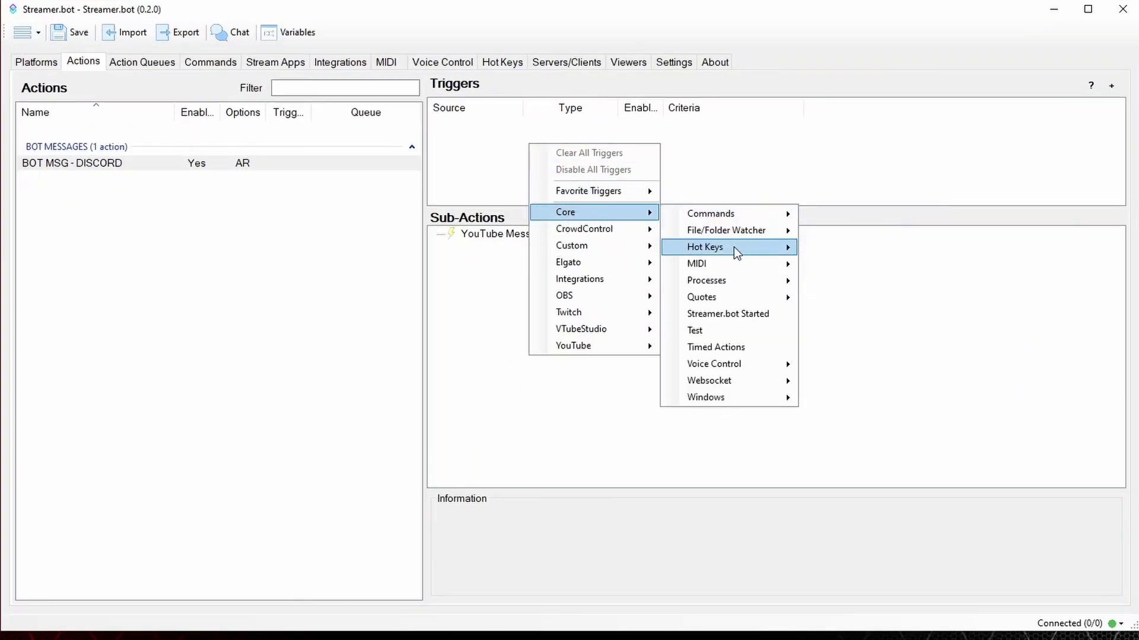
click(735, 348)
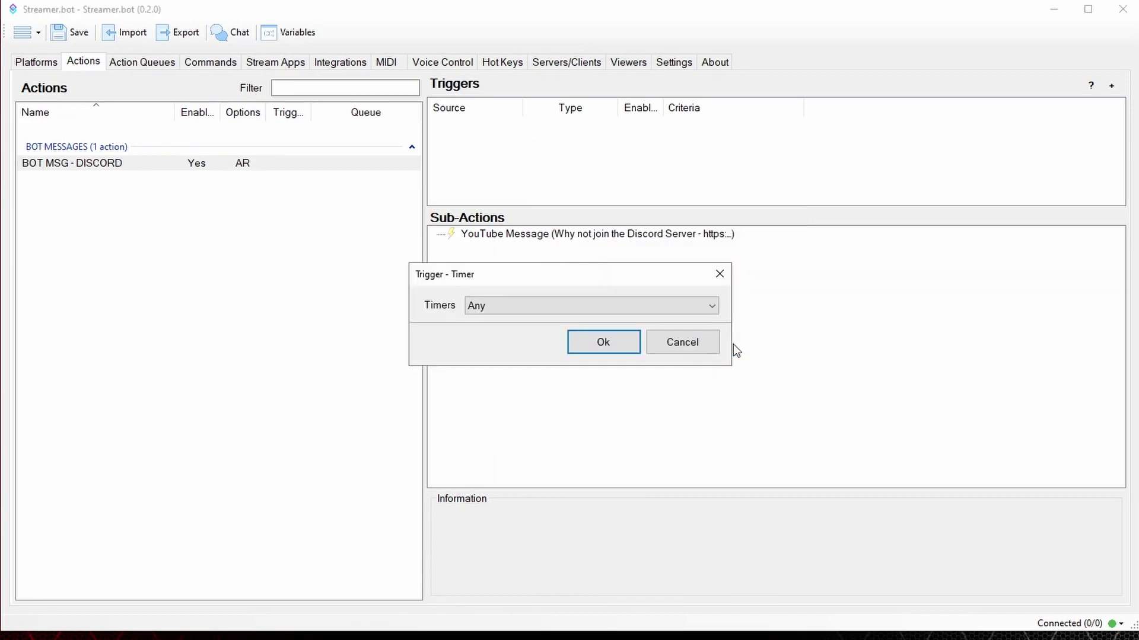
click(584, 301)
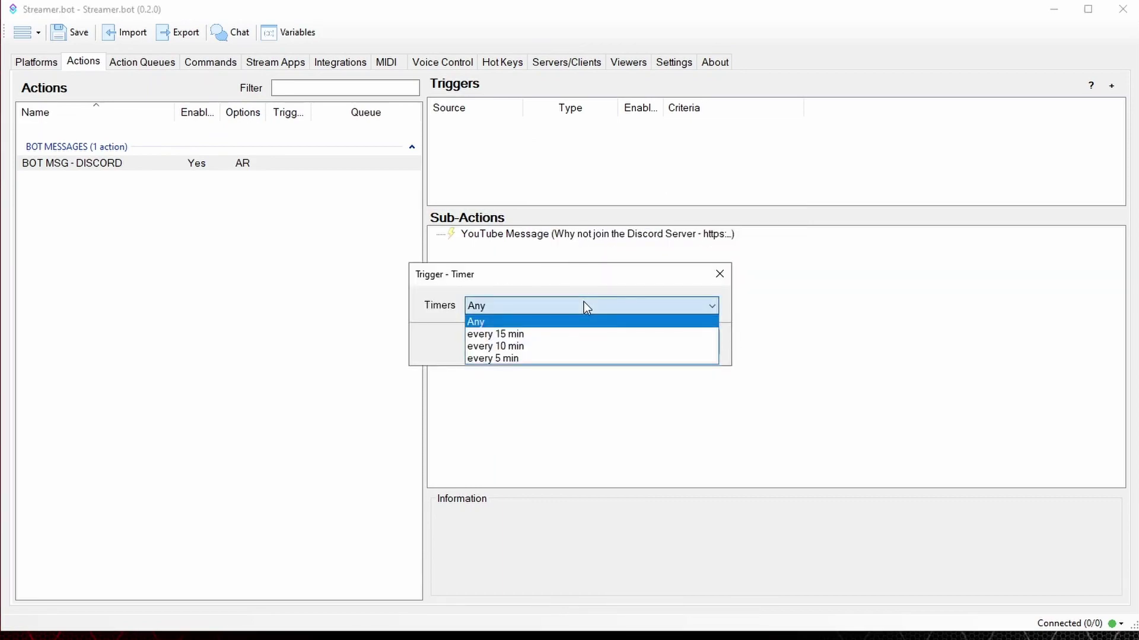
click(536, 335)
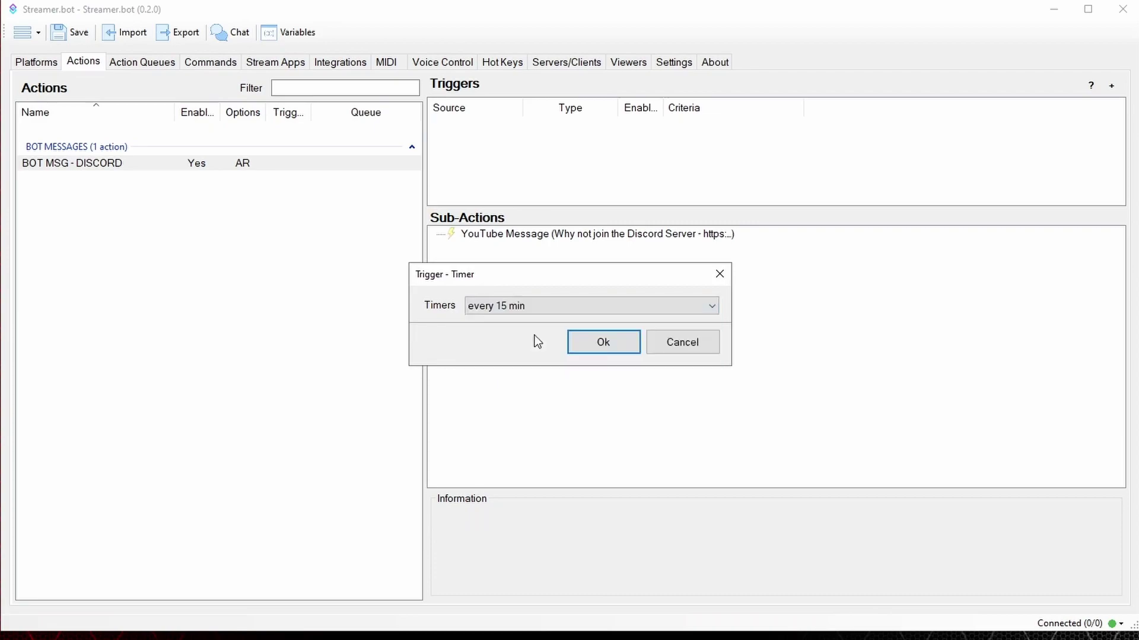
click(579, 343)
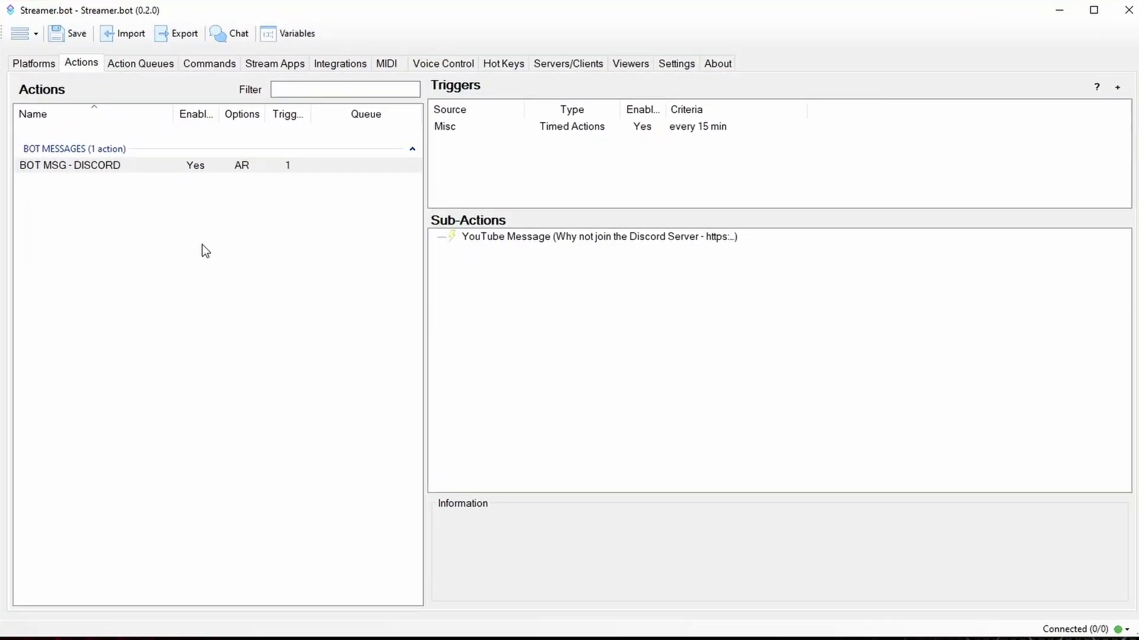
Duplicate BOT MSG - DISCORD and rename the copy 'BOT MSG - LIKE AND SUB'.
right_click(72, 166)
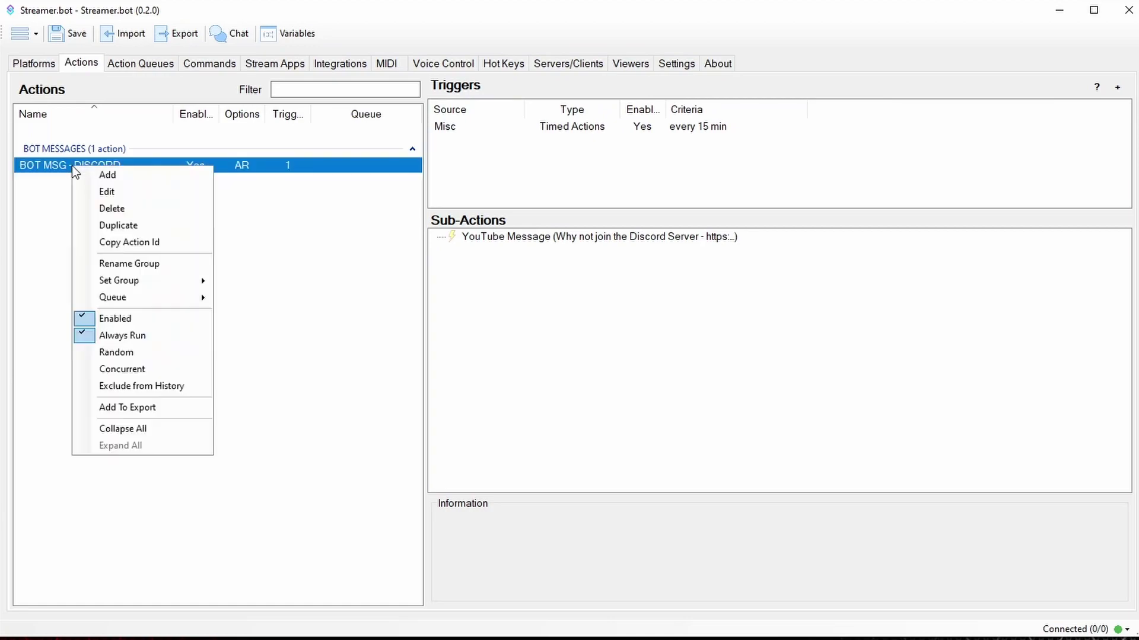
click(143, 226)
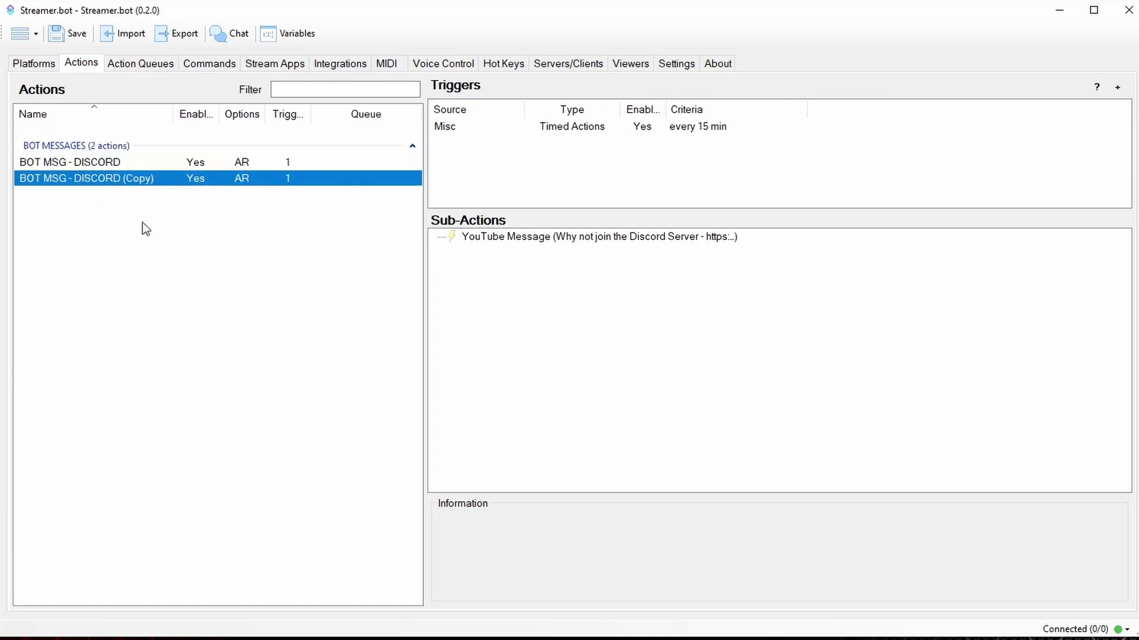
double_click(141, 179)
drag(528, 256, 610, 259)
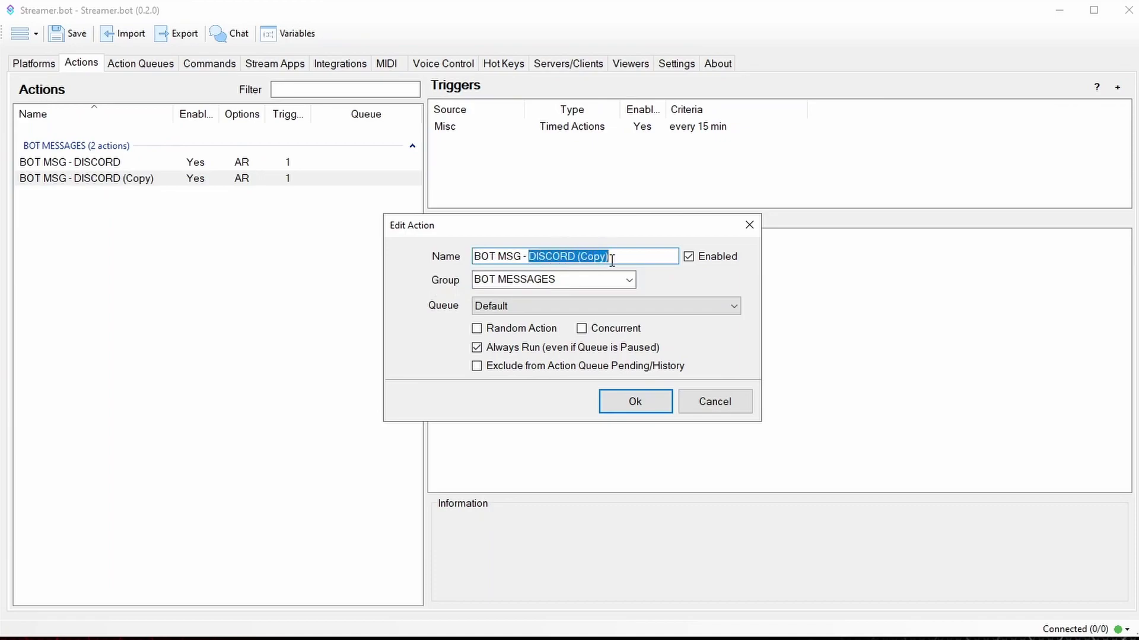
text(LI)
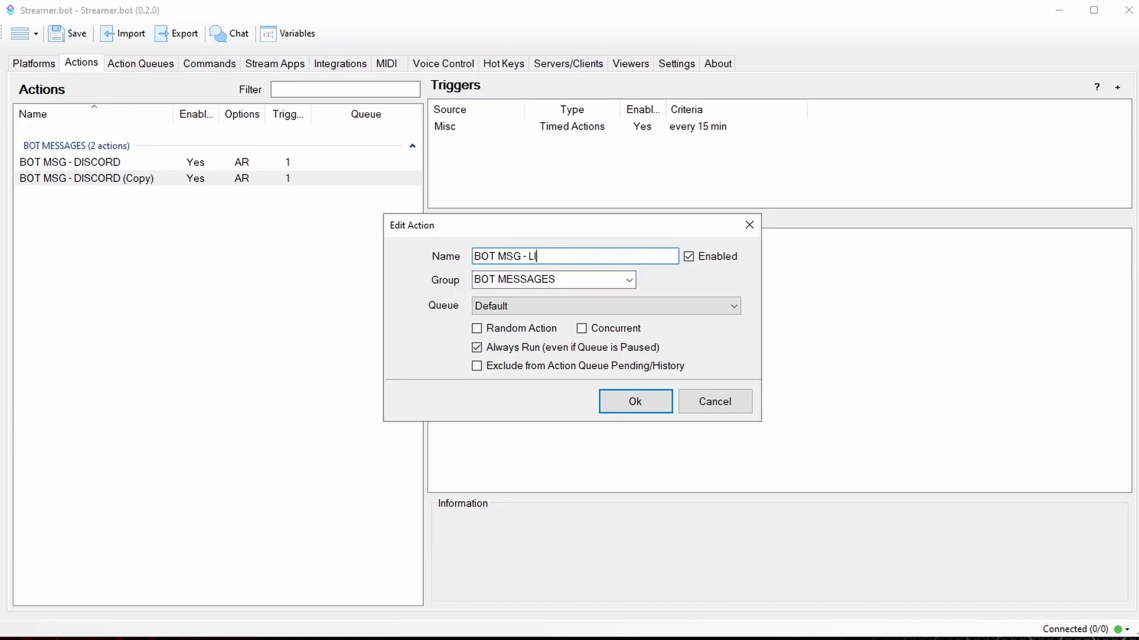
text(KE AND SUB)
click(607, 400)
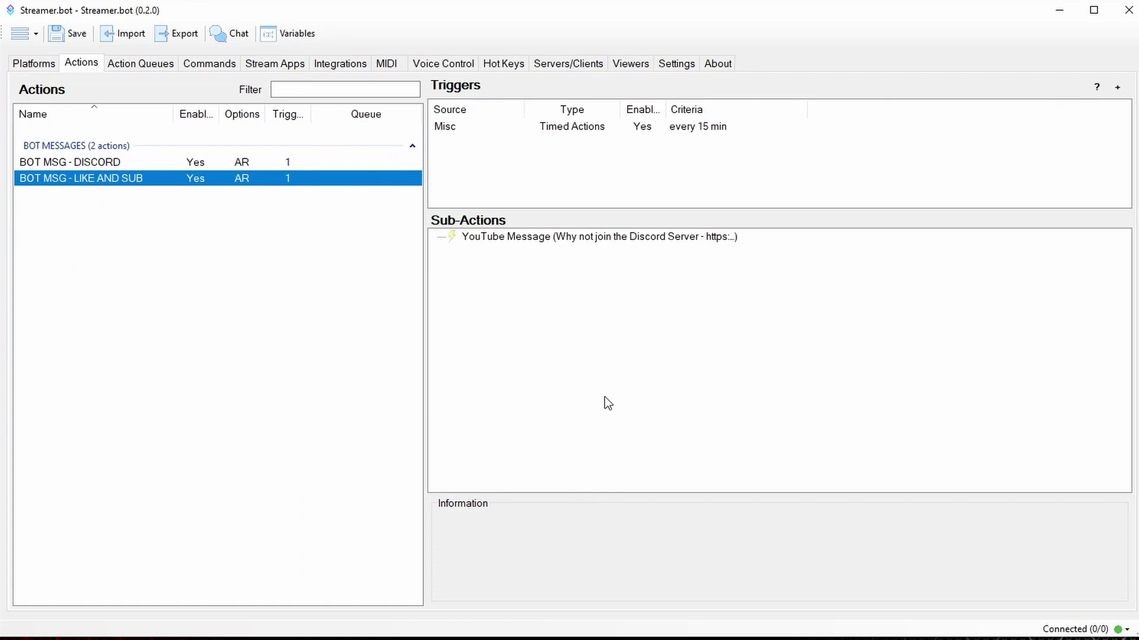
Replace the YouTube message text with 'Don't forget to LIKE & SUBSCRIBE'.
double_click(578, 243)
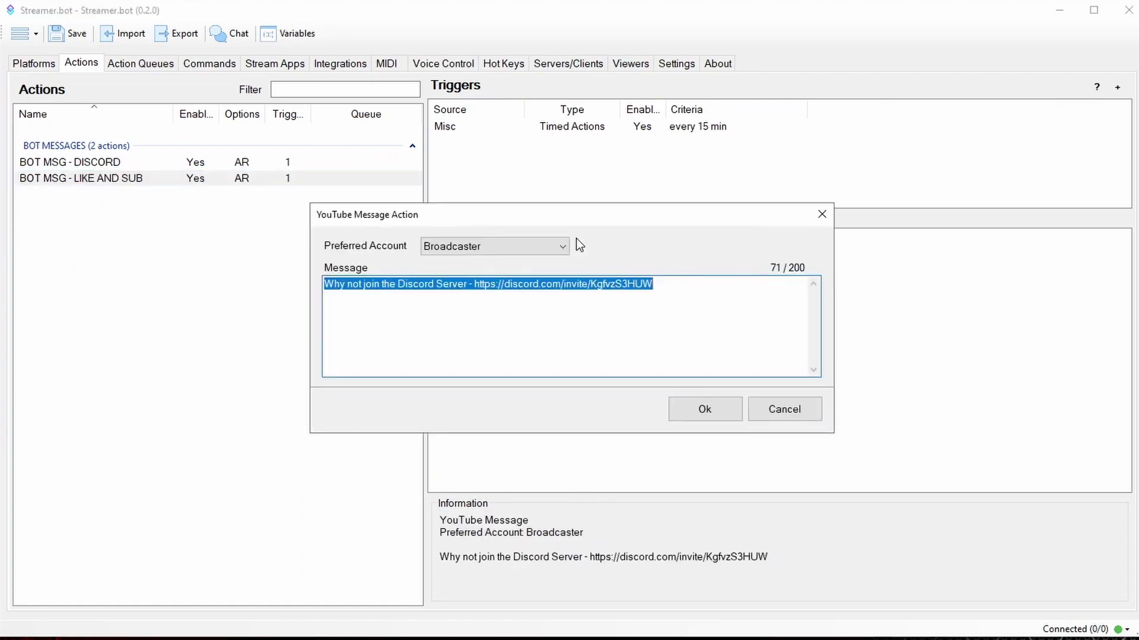
click(667, 286)
drag(706, 290, 323, 279)
text(Don)
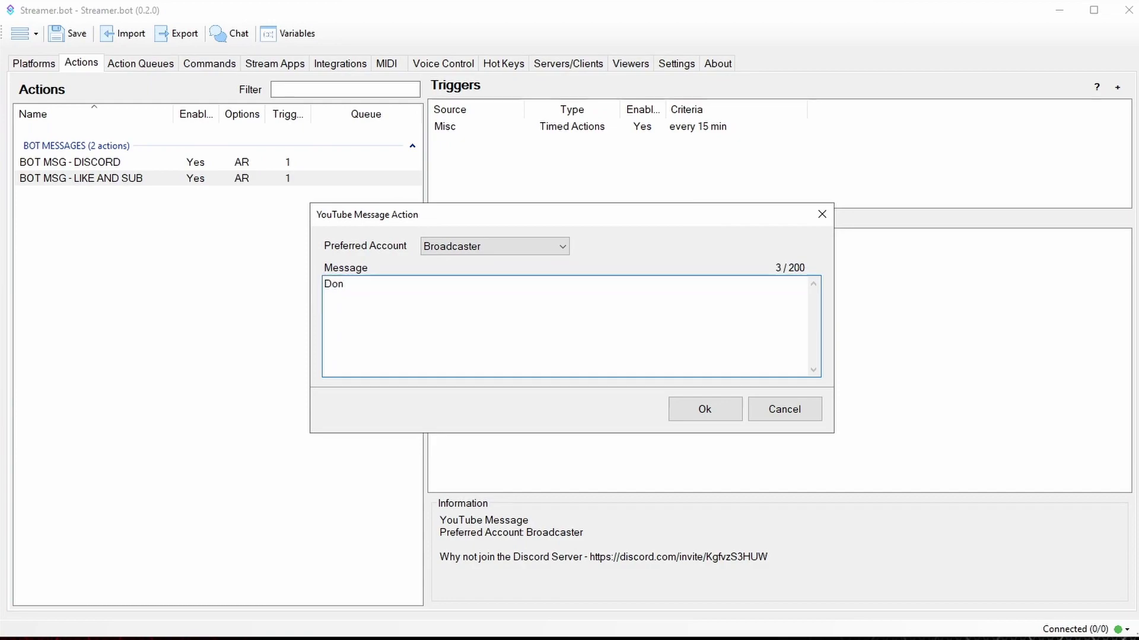
text('t for)
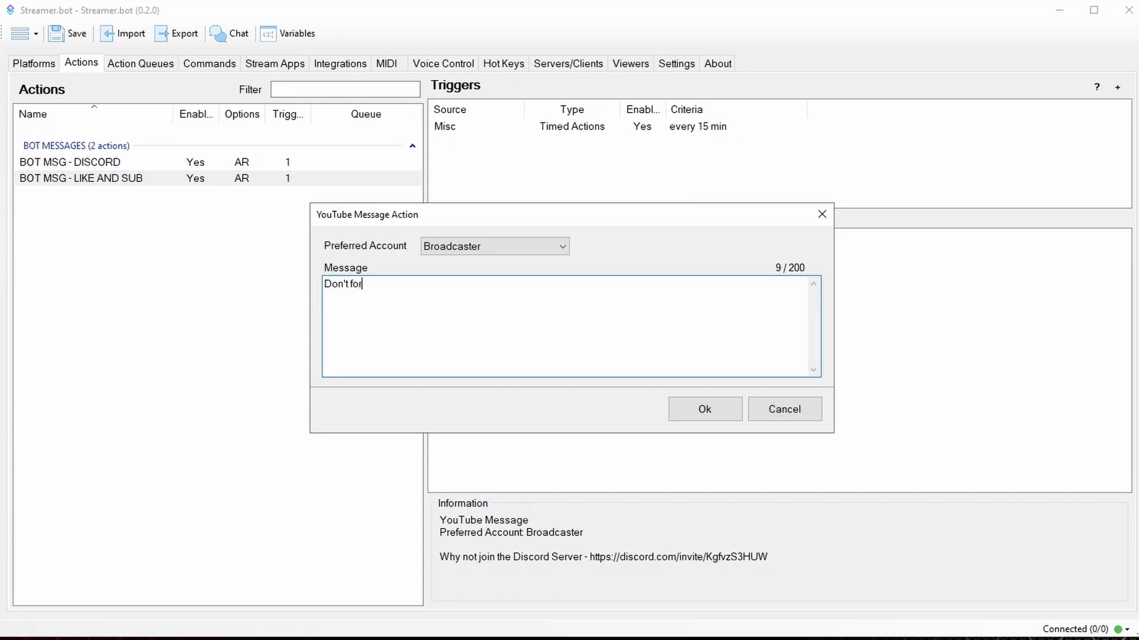
text(get to LIKE & SUBSCRIBE)
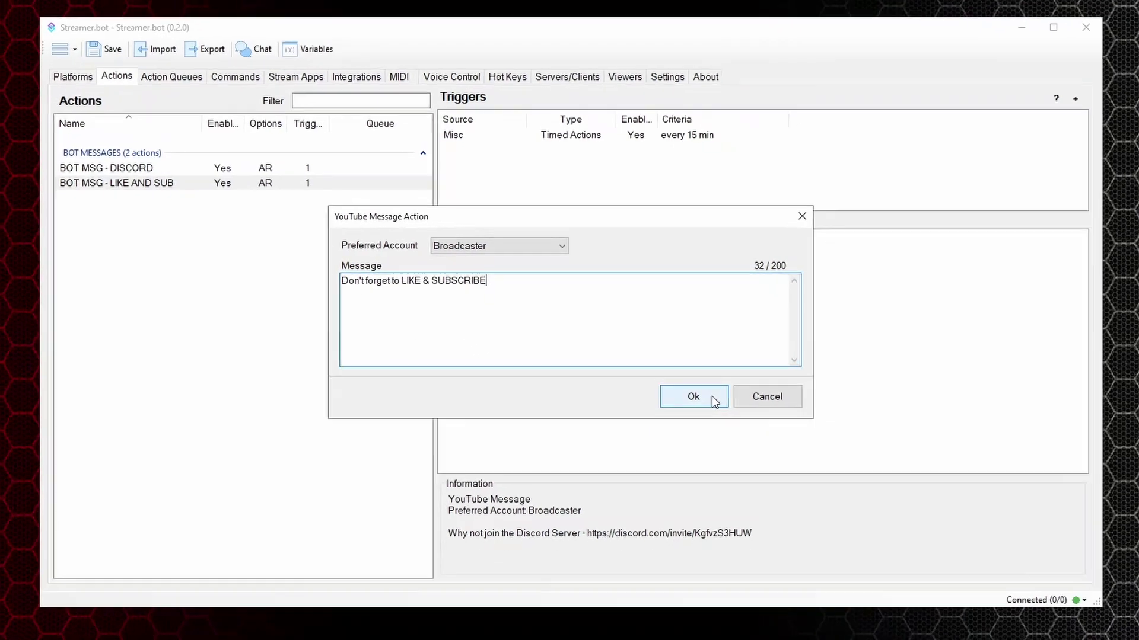
click(711, 397)
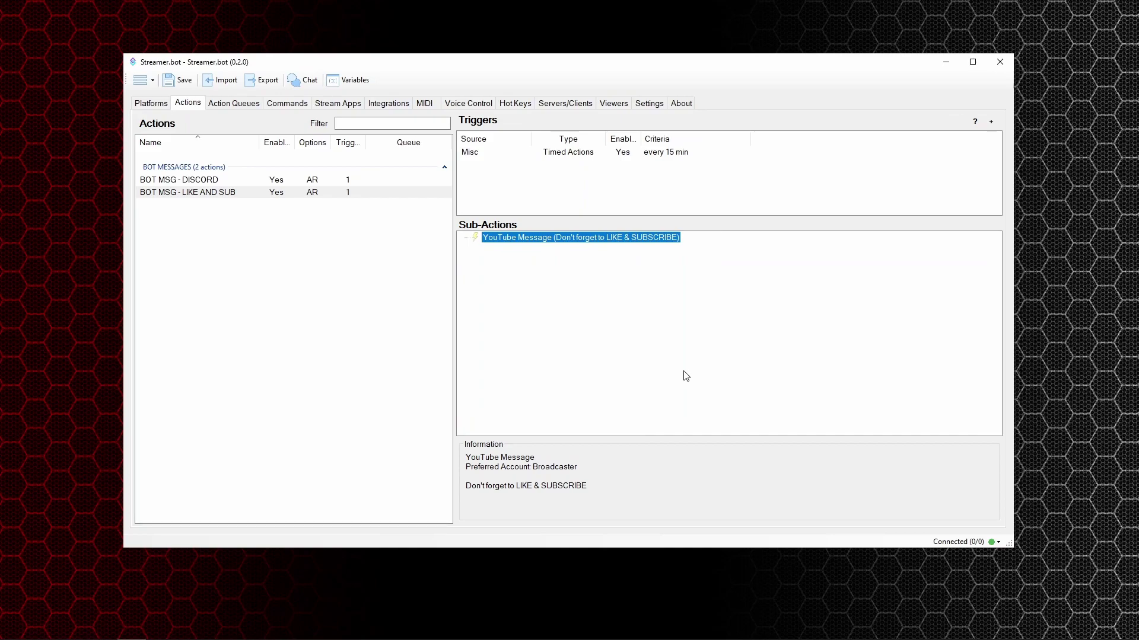
Duplicate BOT MSG - LIKE AND SUB and rename the copy 'BOT MSG - EPIC CODE'.
right_click(204, 194)
click(240, 241)
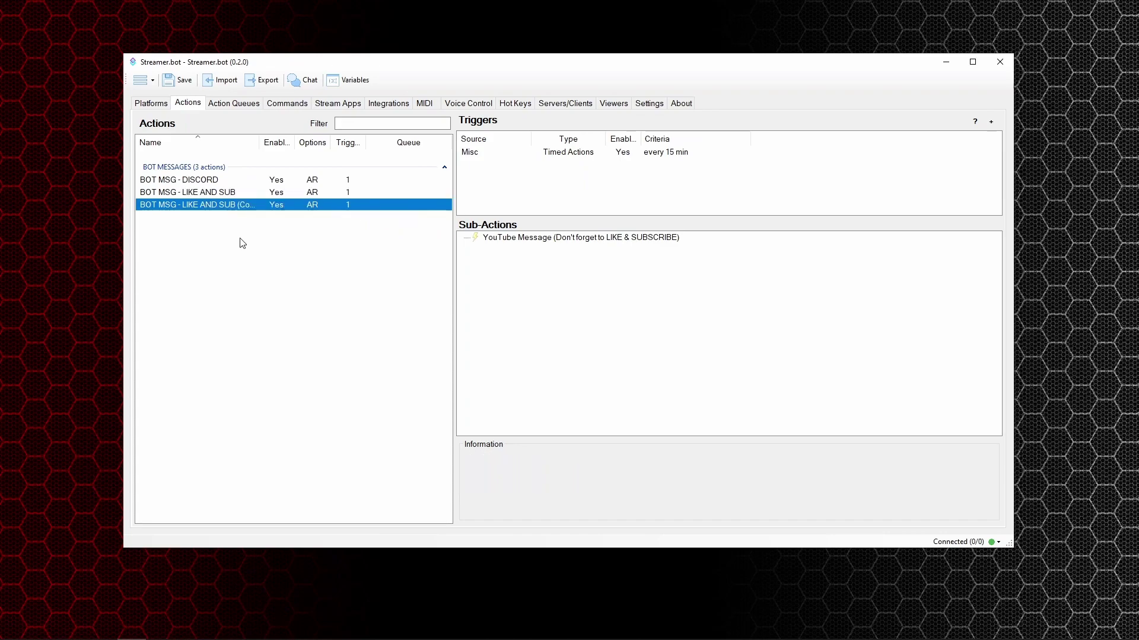
double_click(227, 206)
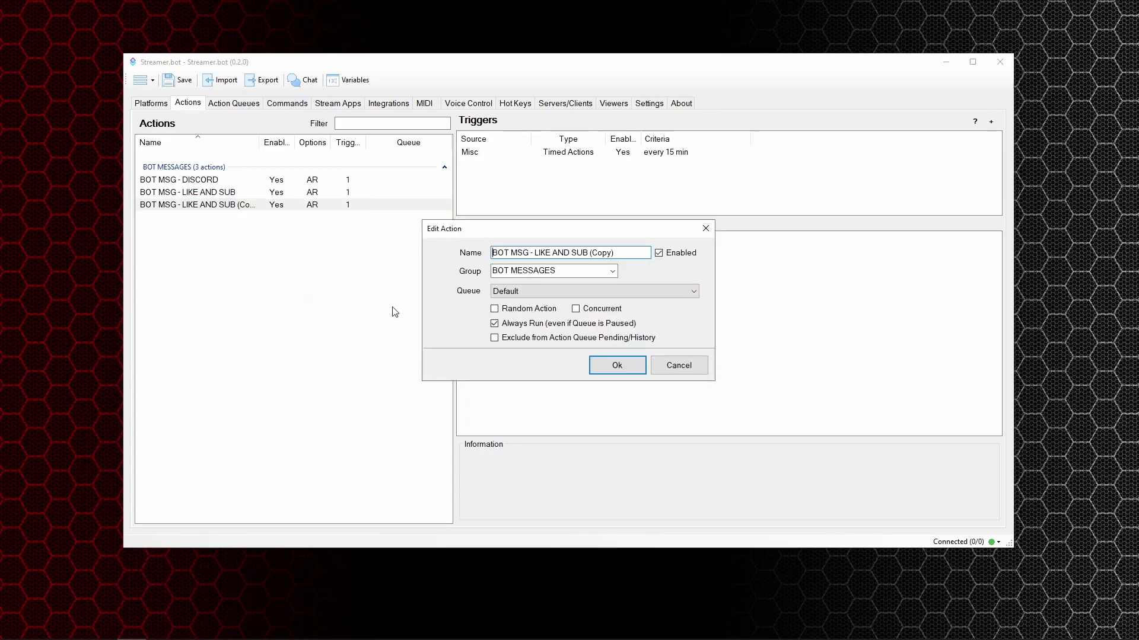
click(538, 253)
drag(538, 252, 630, 254)
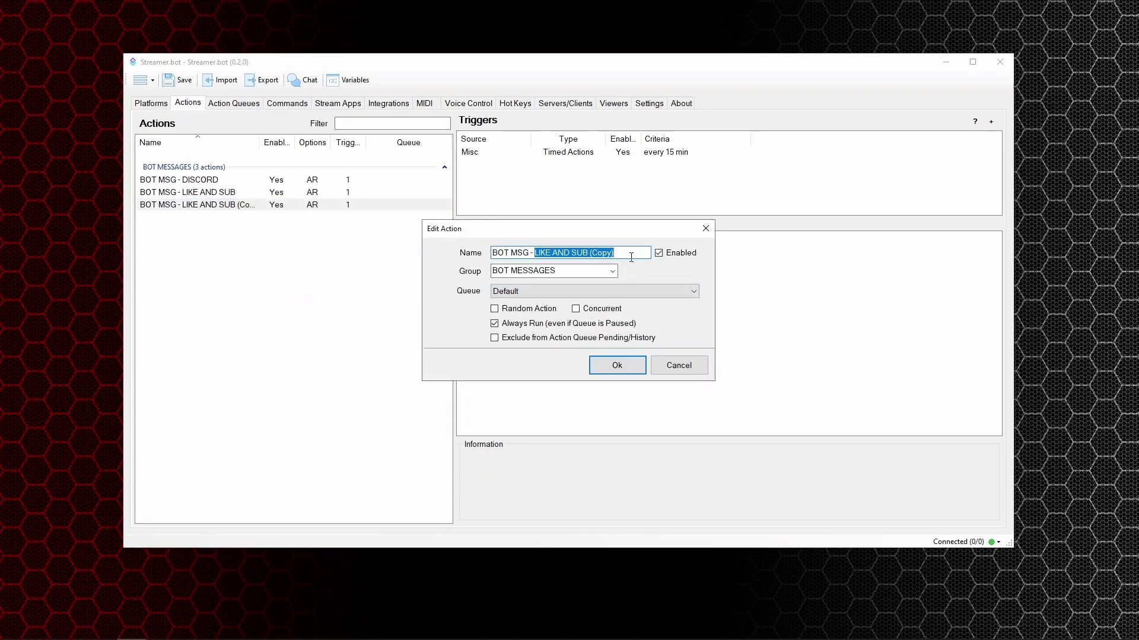
text(EPI)
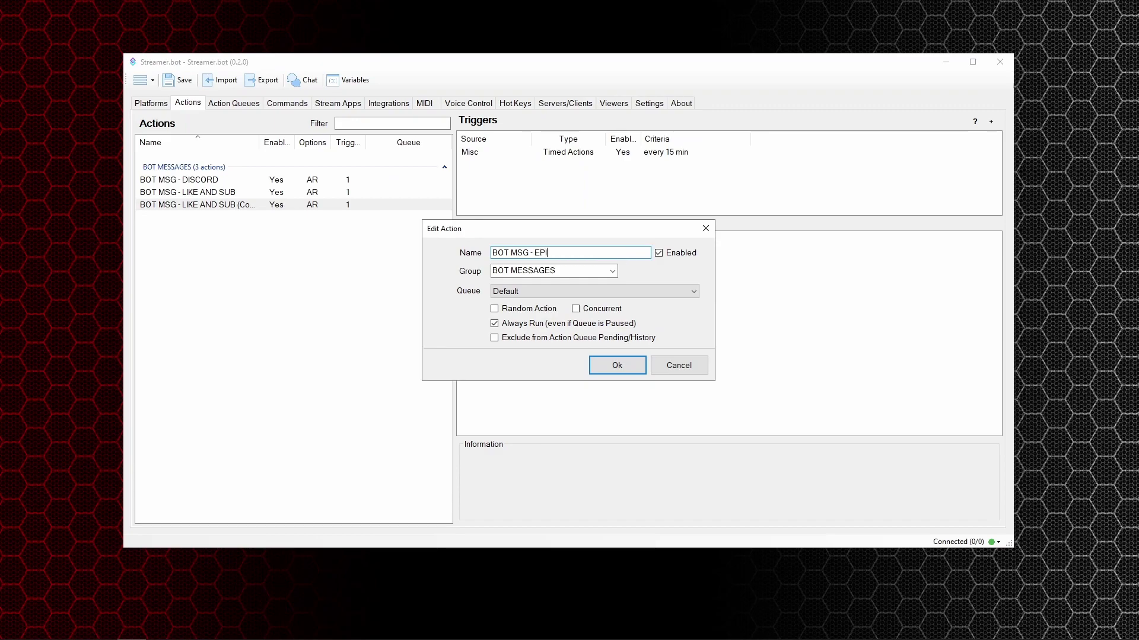
text(C CODE)
click(556, 272)
click(607, 366)
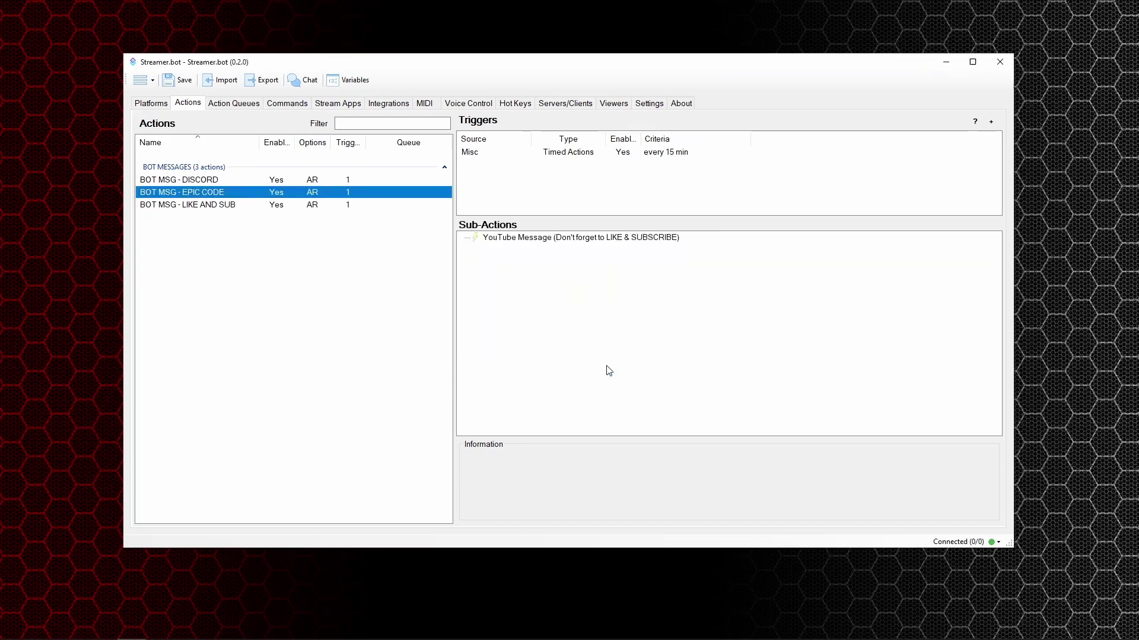
Change the YouTube message to ask viewers to use the Epic creator code in the item shop.
double_click(560, 239)
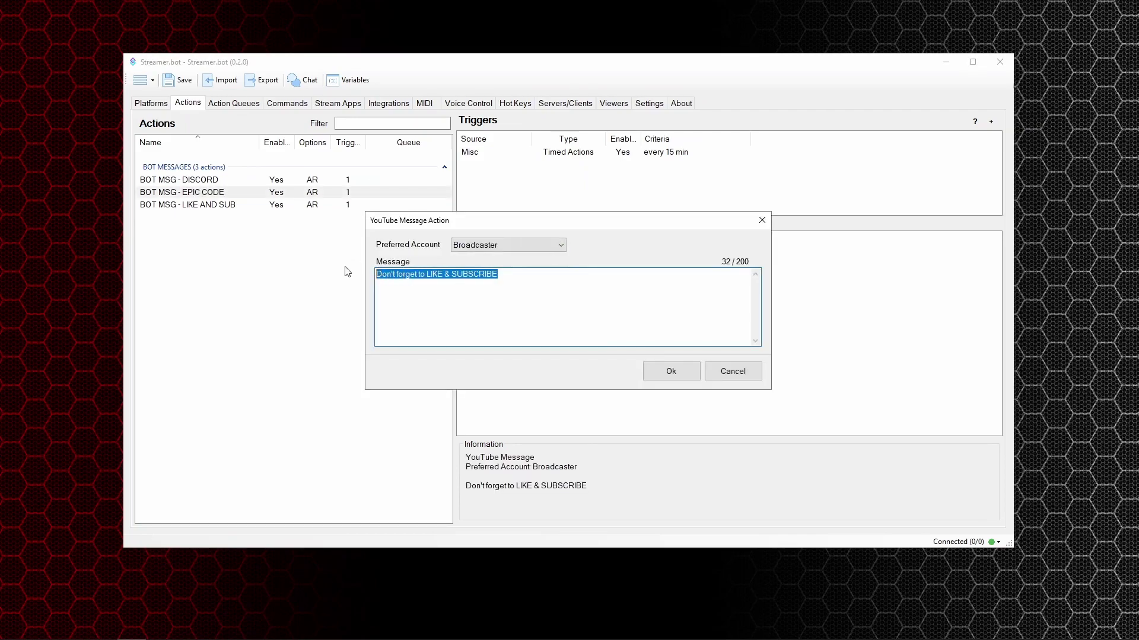
text(Pleas)
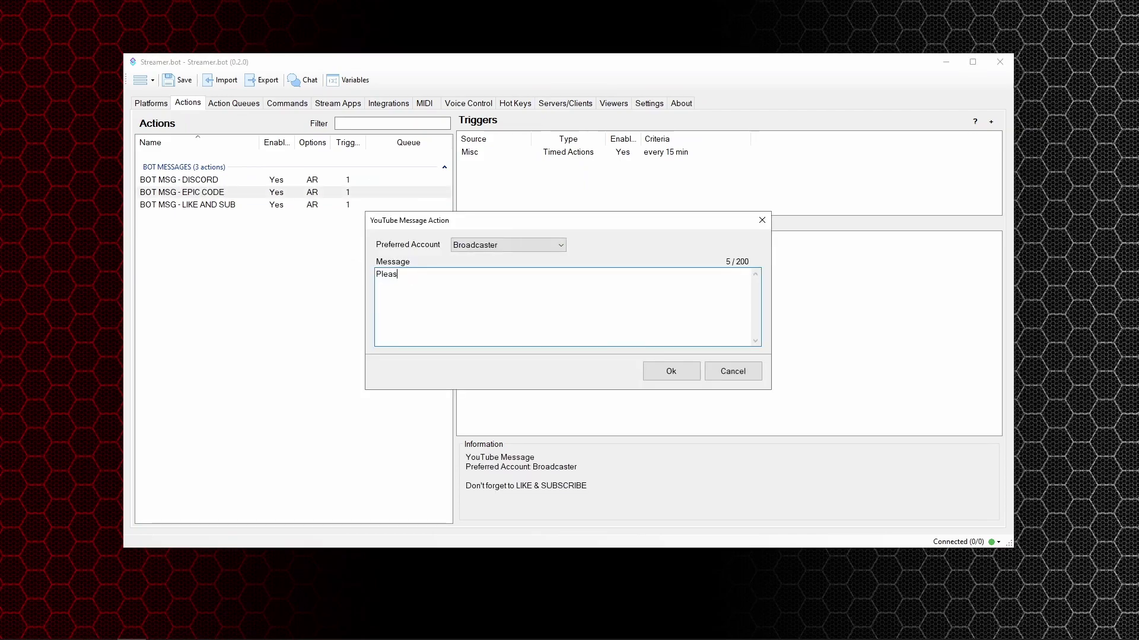
text(e use epic code - TERRIBLE)
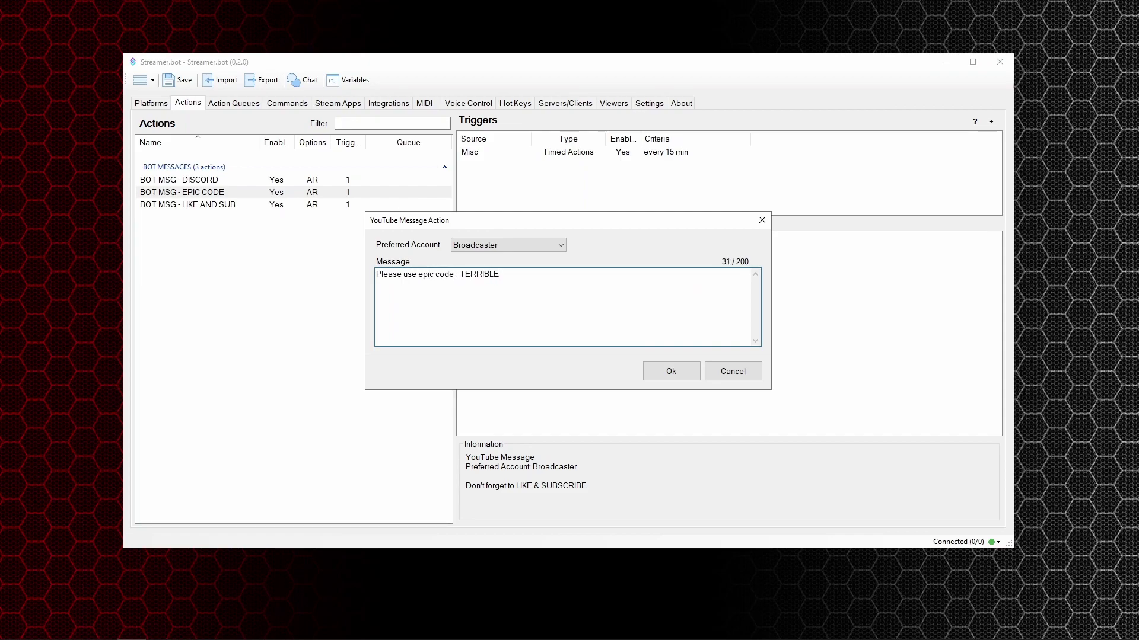
text(GAMER in the item shop)
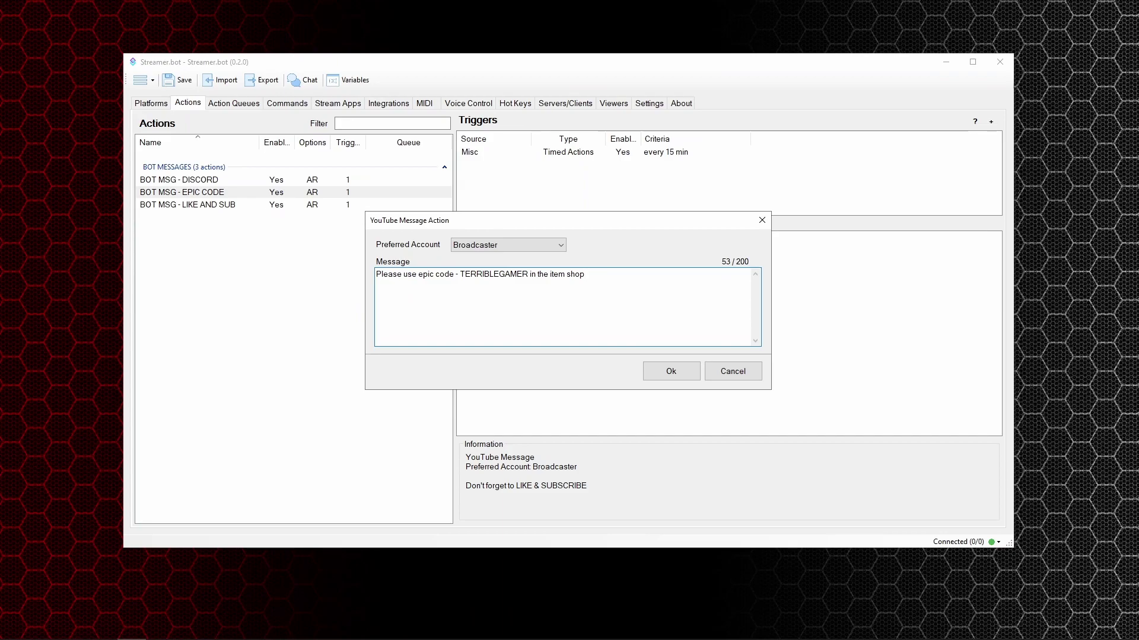
click(687, 369)
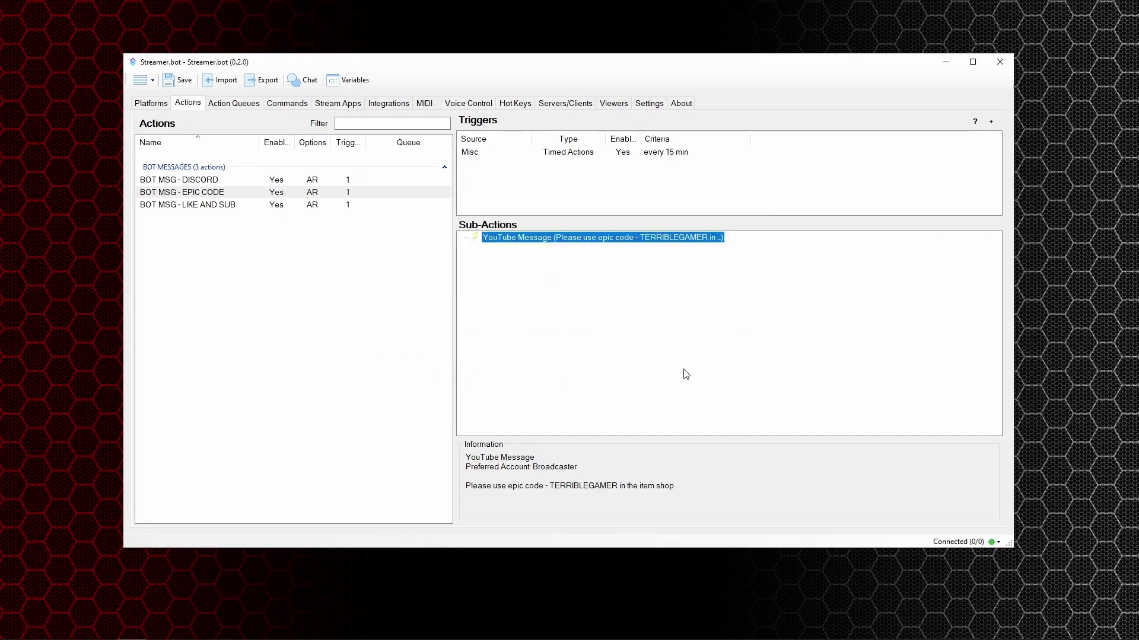
Switch the EPIC CODE action's timer trigger from 'every 15 min' to 'every 5 min'.
double_click(613, 154)
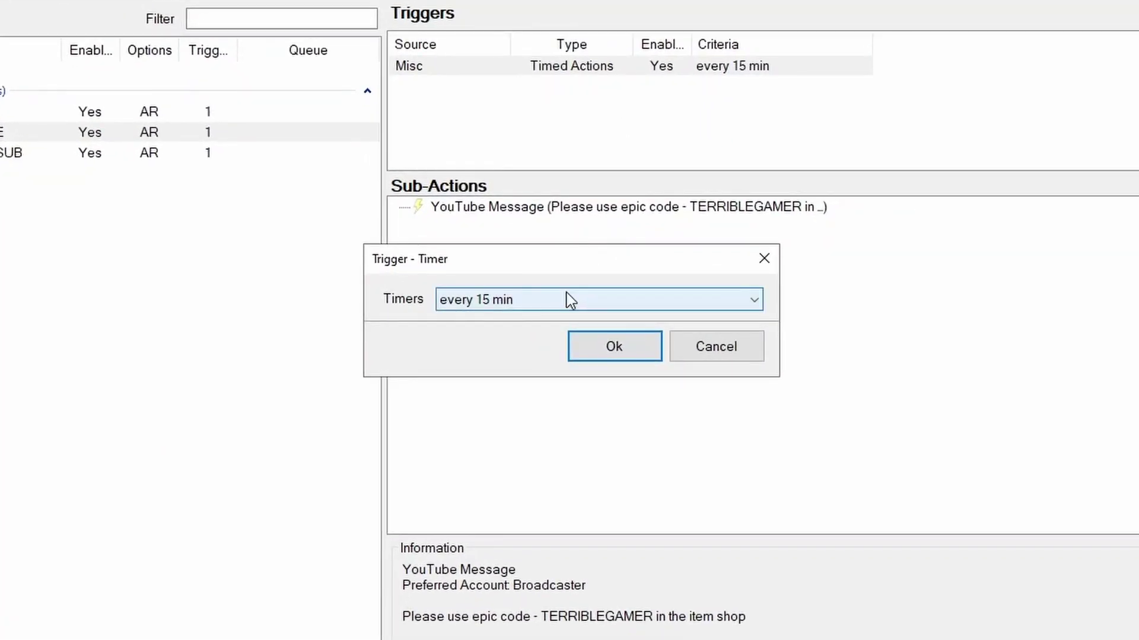
click(566, 298)
click(536, 367)
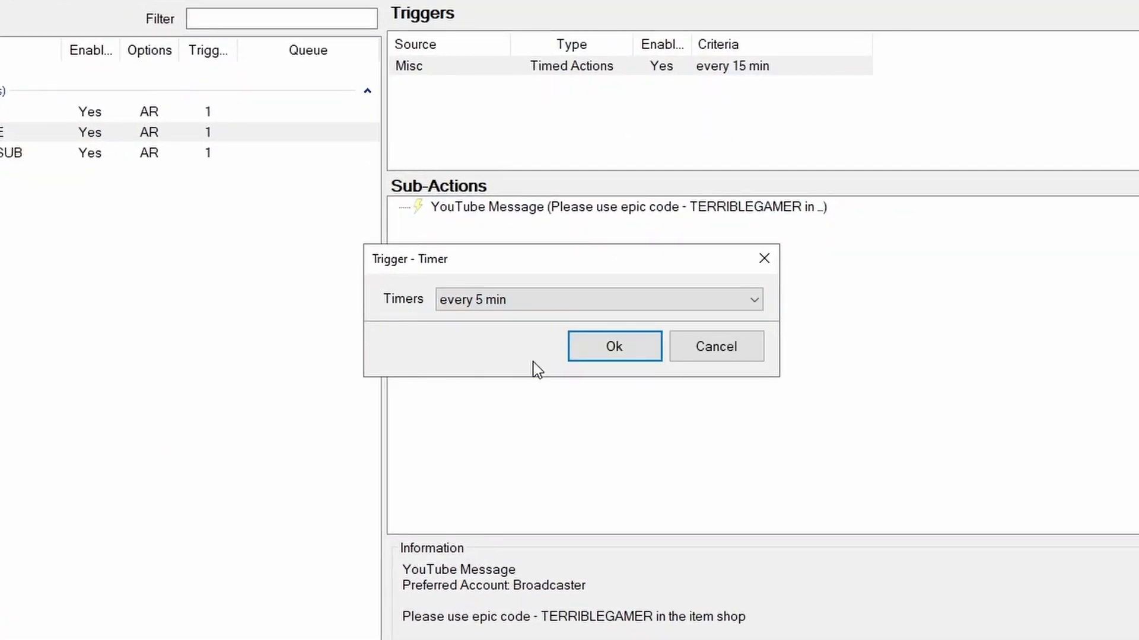
click(631, 352)
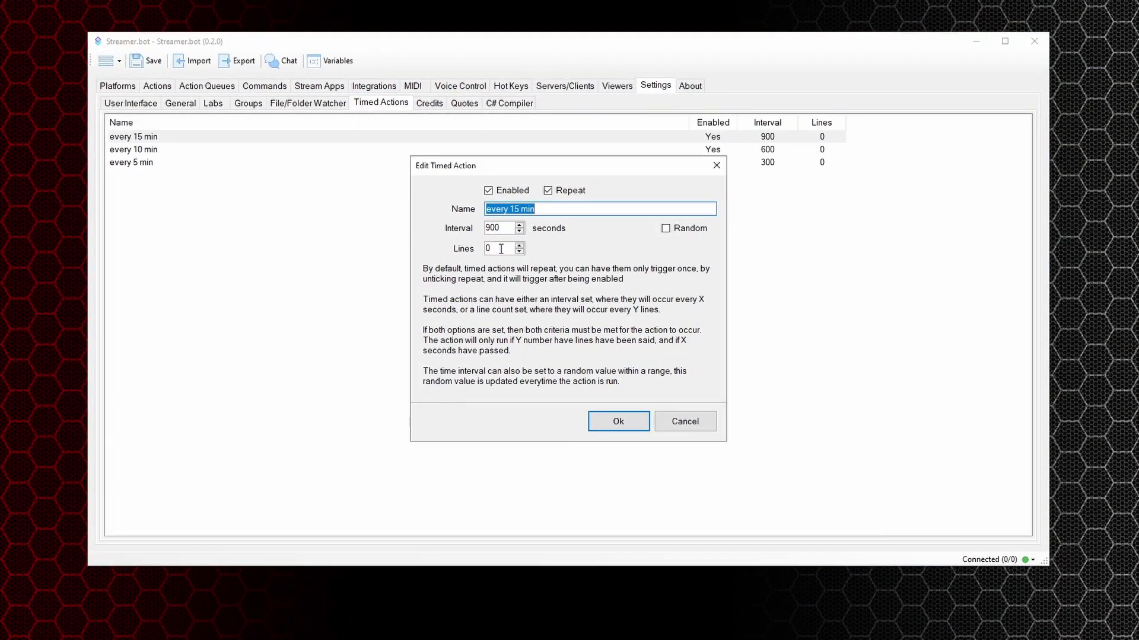
Change Lines from 0 to 10 on the 'every 15 min' timed action, keeping 900 seconds.
key(Escape)
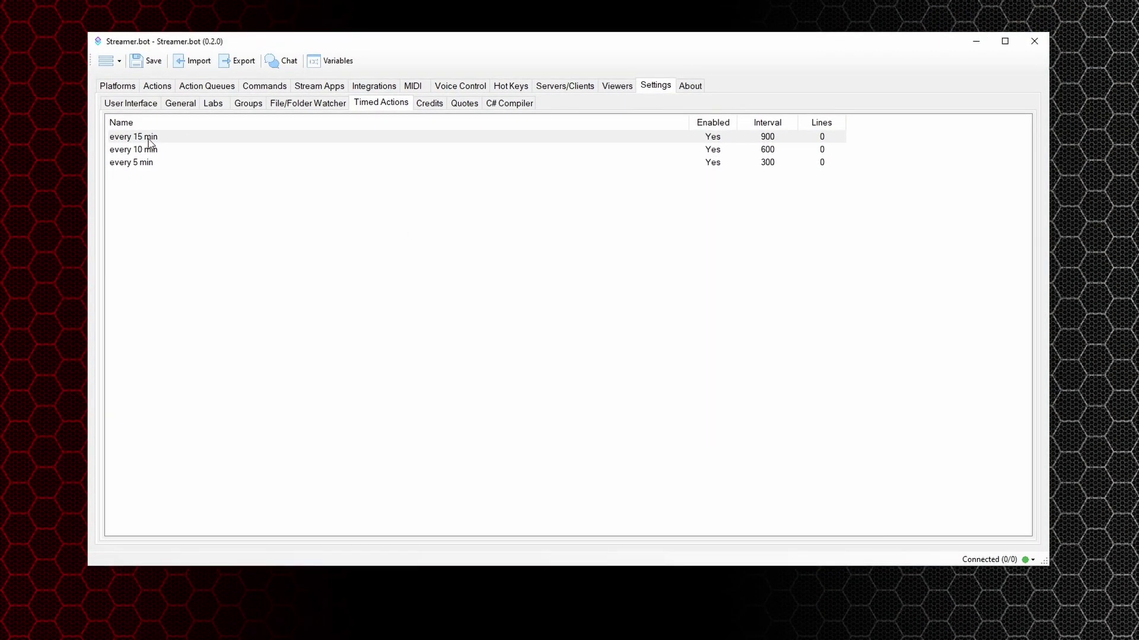
double_click(150, 142)
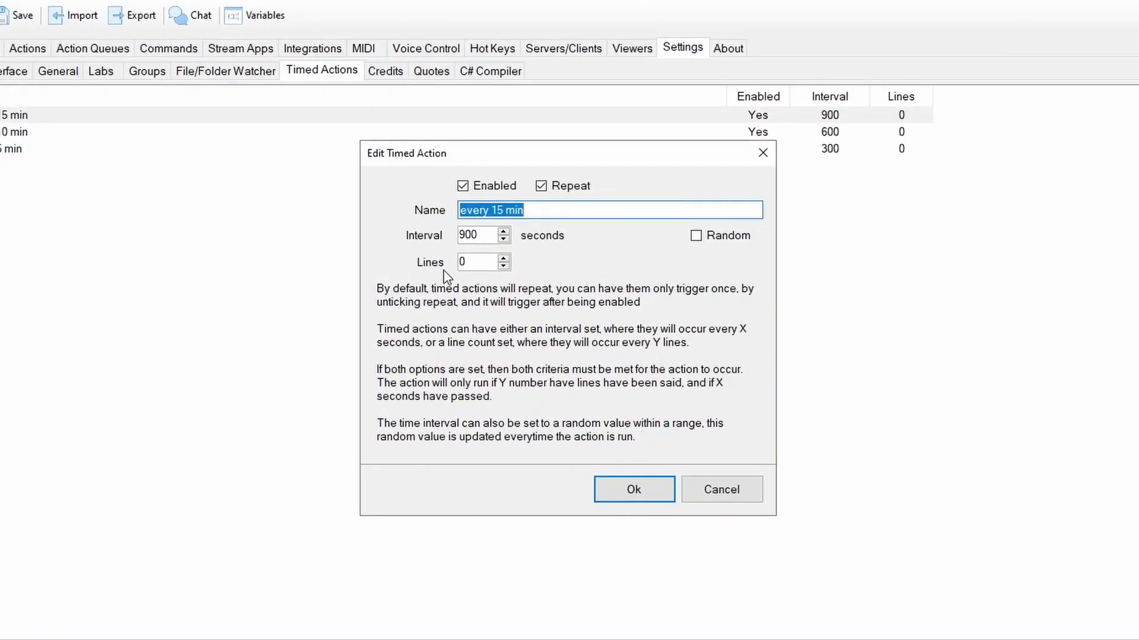
click(481, 262)
drag(480, 262, 461, 264)
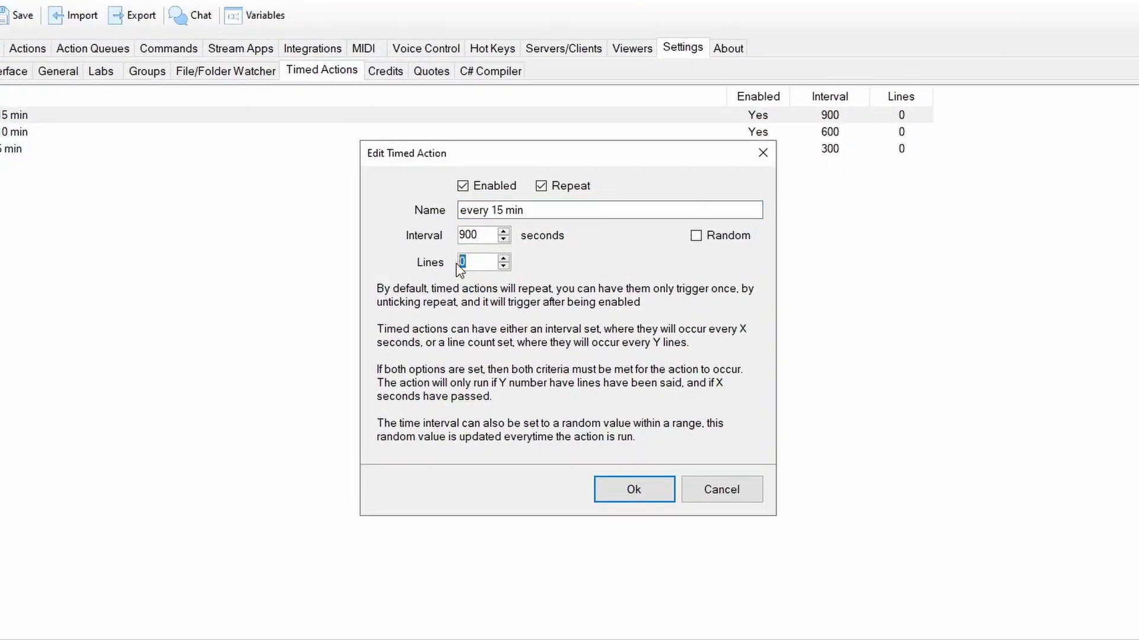
text(10)
click(632, 491)
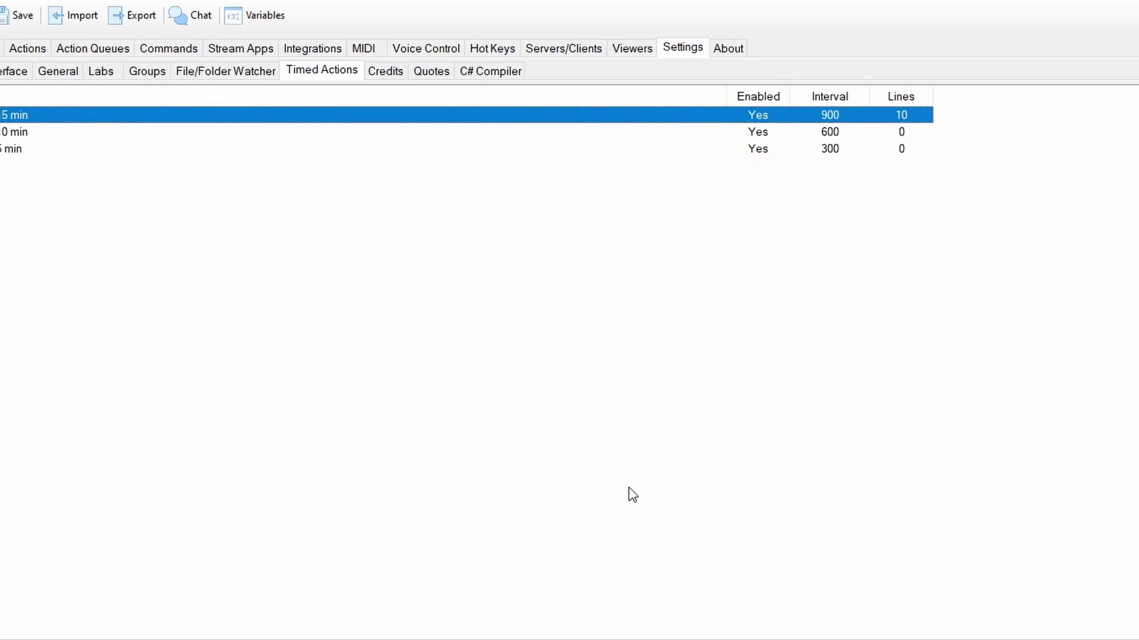